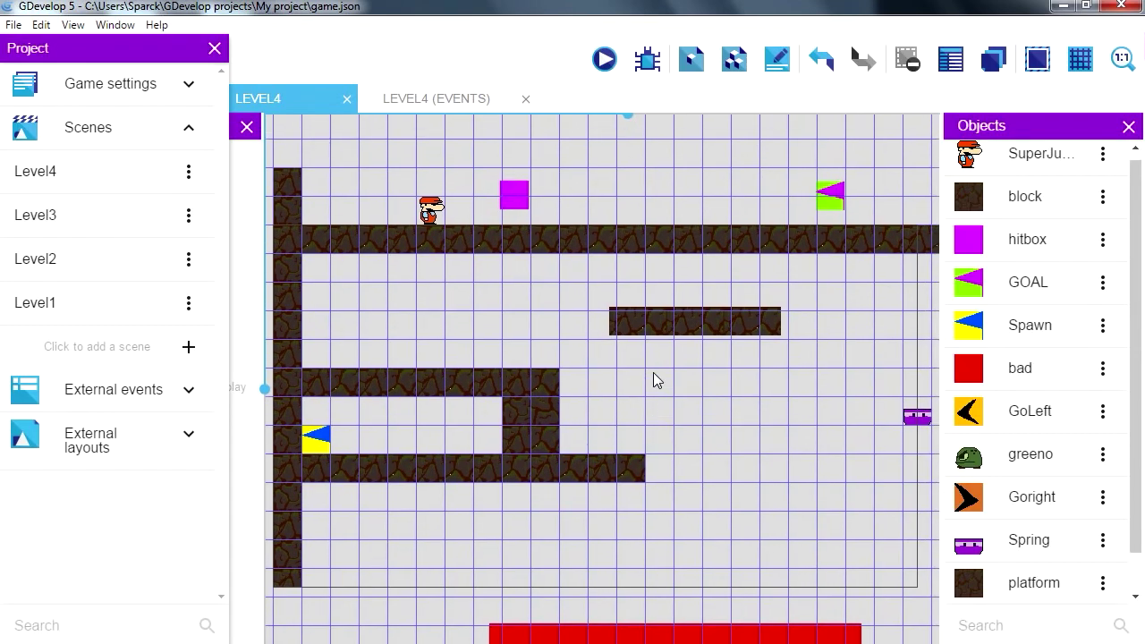
Move the floating platform down beside the left ledge and preview the result.
drag(646, 327, 596, 387)
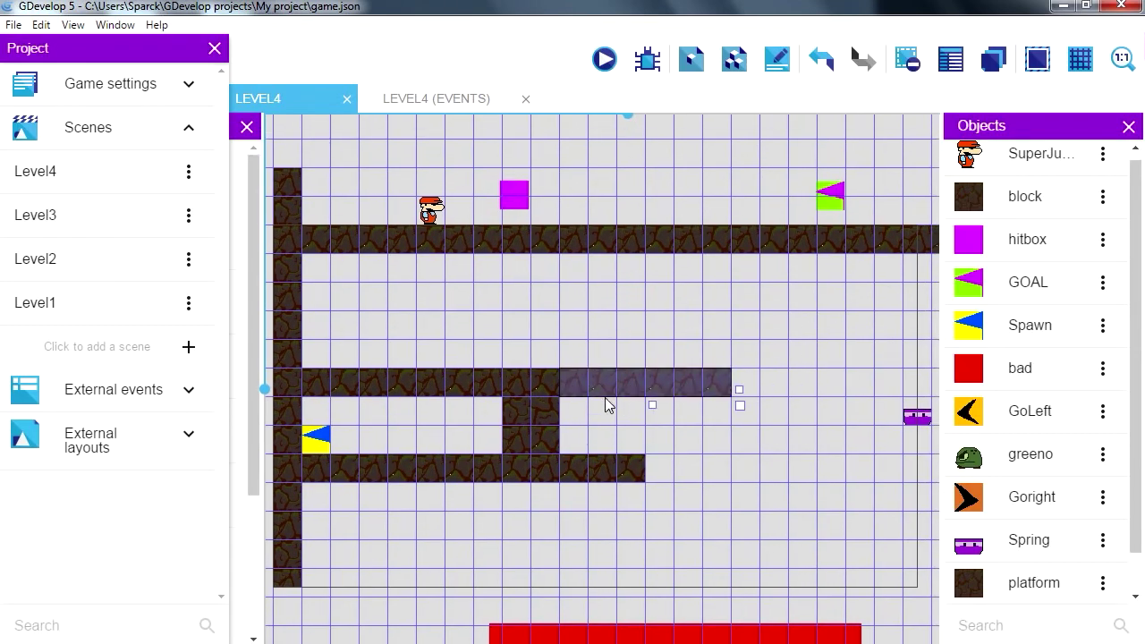
click(528, 449)
click(624, 479)
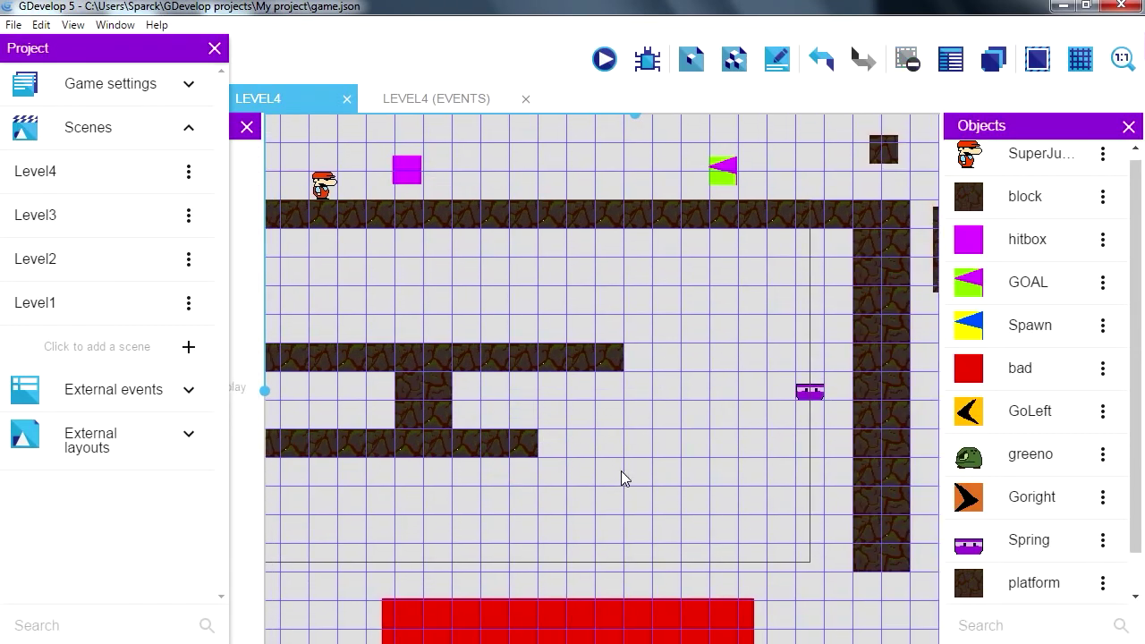
scroll(623, 478, up, 1)
click(605, 59)
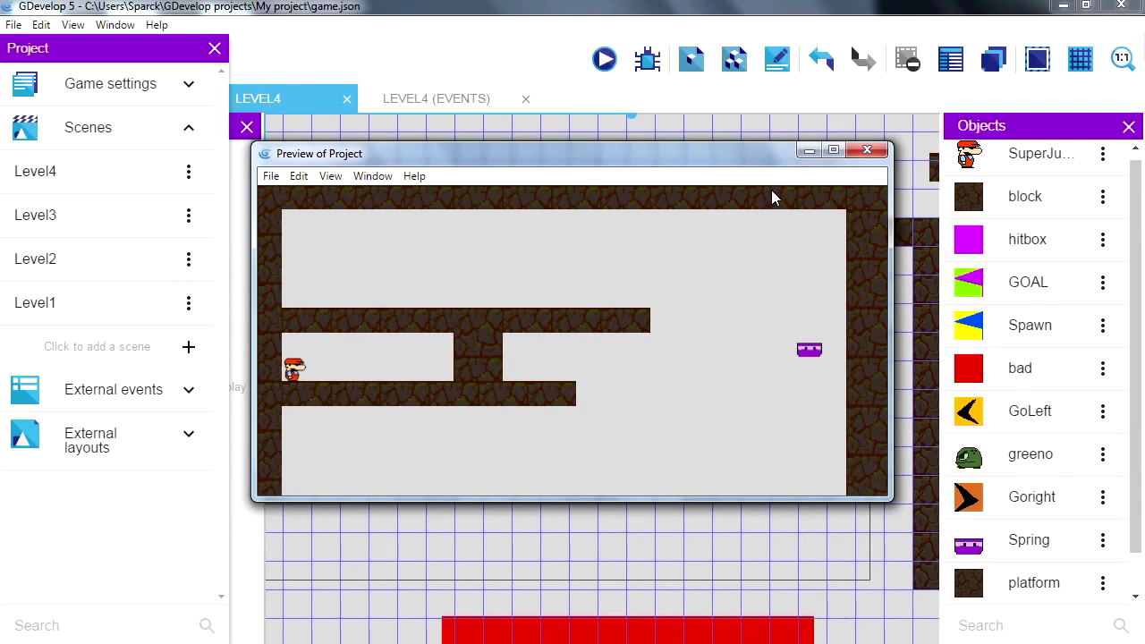
click(867, 149)
Move the GOAL flag beside the left wall and paste a block under the wall.
mouse_move(778, 380)
mouse_down()
mouse_move(439, 398)
mouse_move(383, 375)
mouse_up()
key(ctrl+v)
mouse_move(805, 376)
mouse_down()
mouse_move(343, 429)
mouse_move(488, 431)
mouse_up()
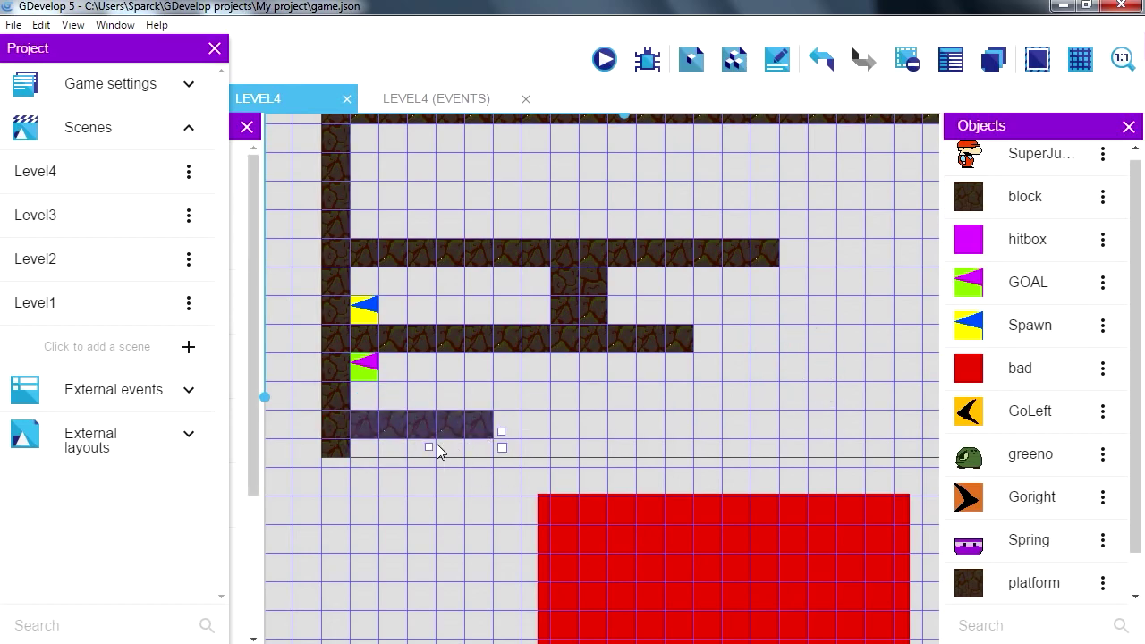
Place three springs along the lower floor and launch a level preview.
drag(968, 539, 776, 419)
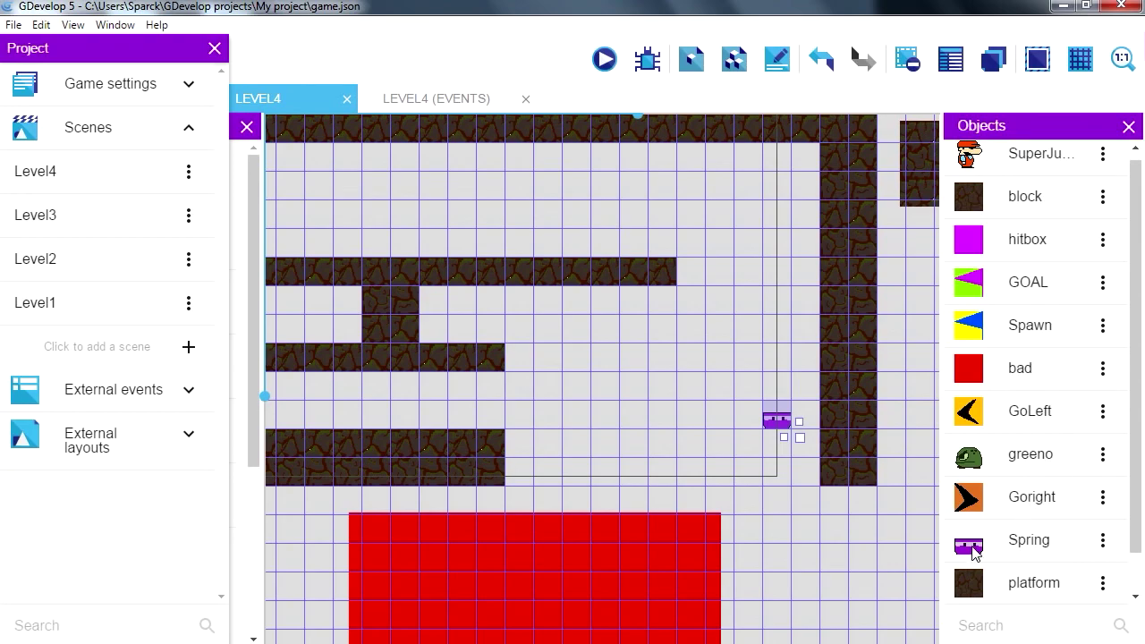
key(ctrl+v)
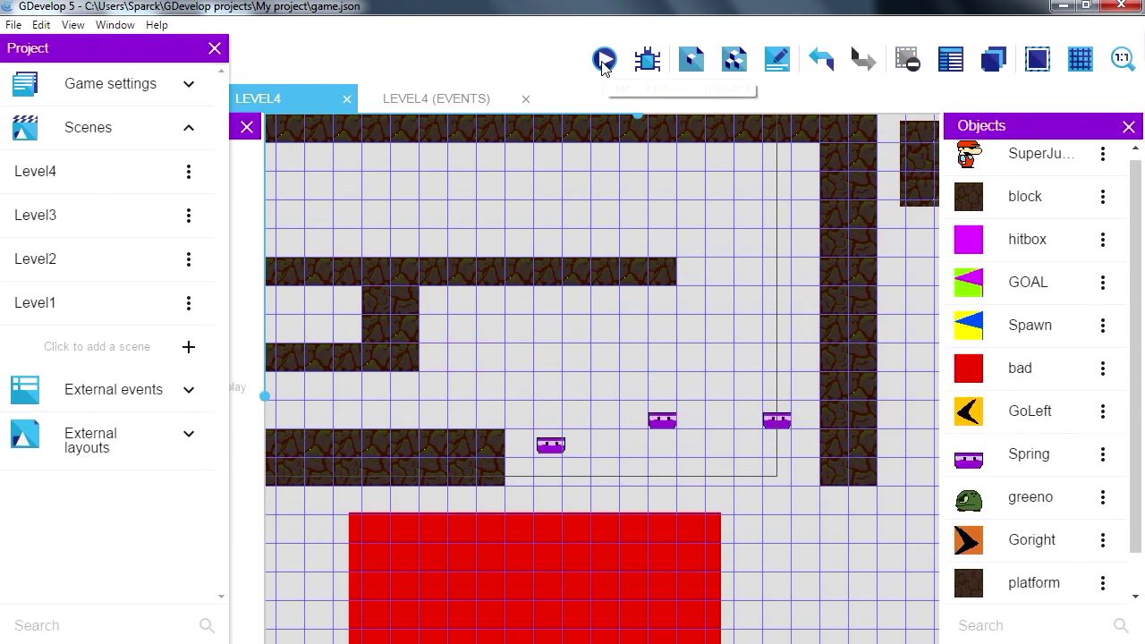
click(603, 60)
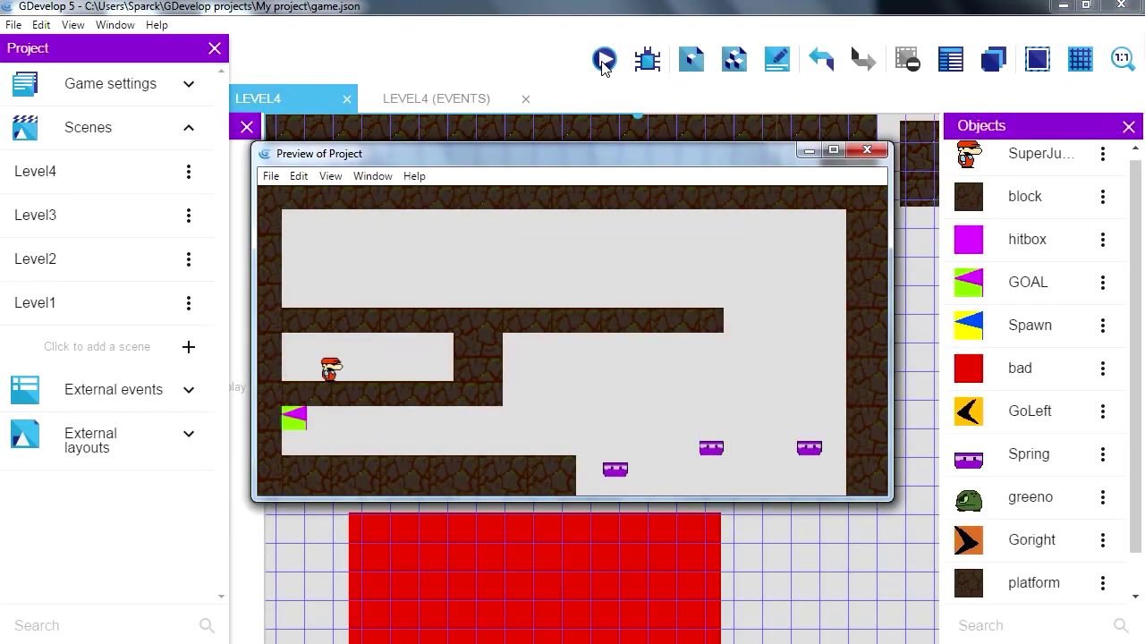
Run and jump the player onto and along the upper platform, then close the preview.
key(Right)
key(space)
key(Right)
key(space)
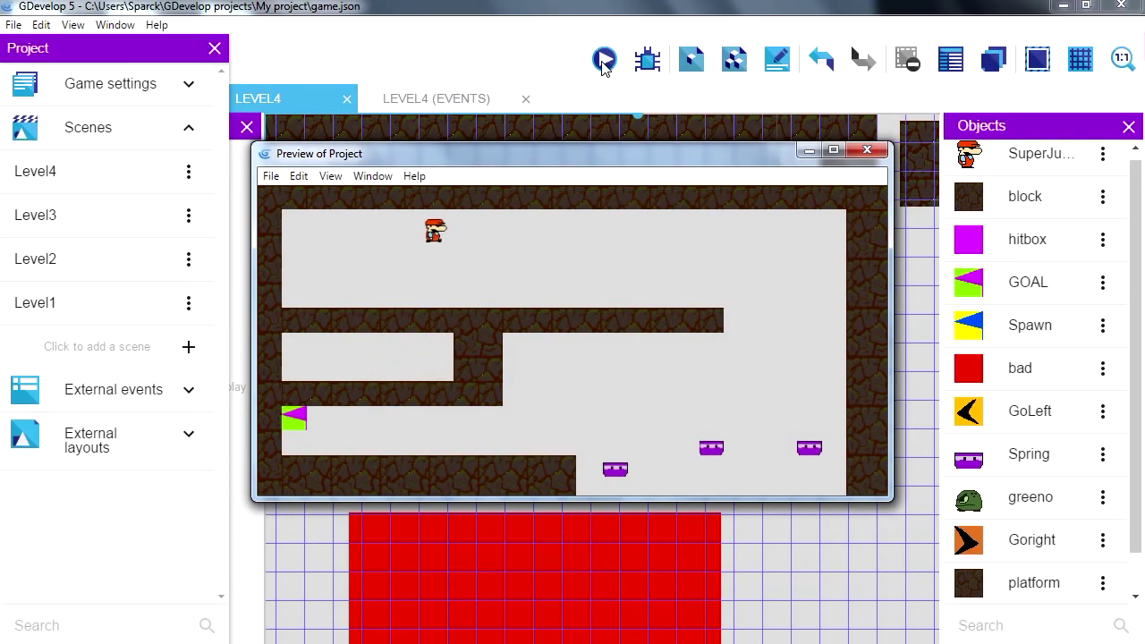
key(Right)
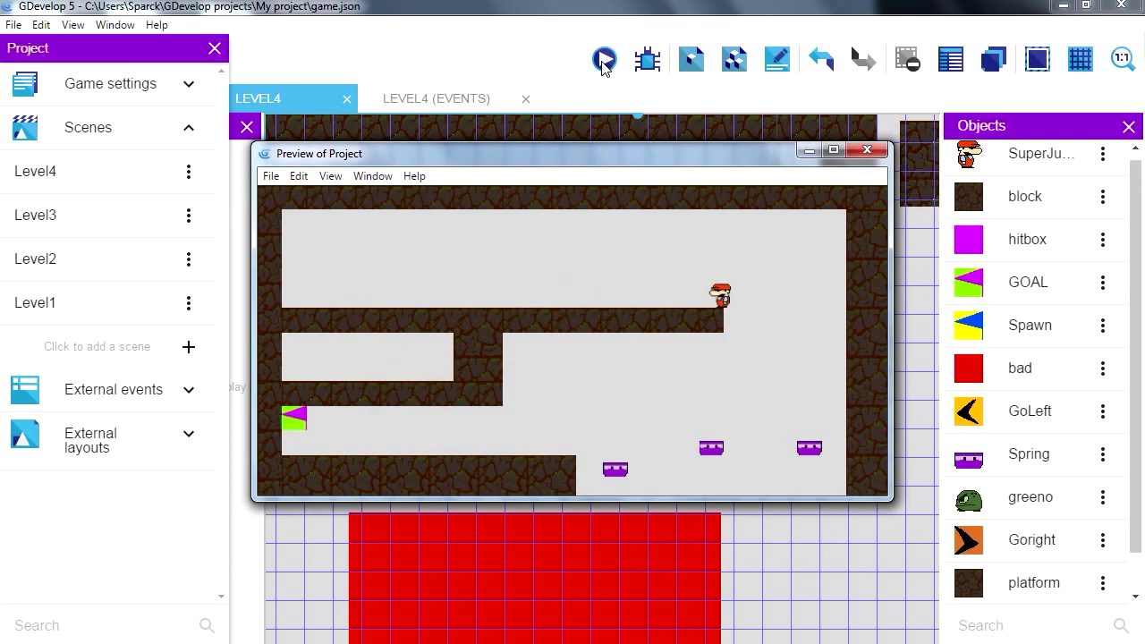
key(Right)
key(space)
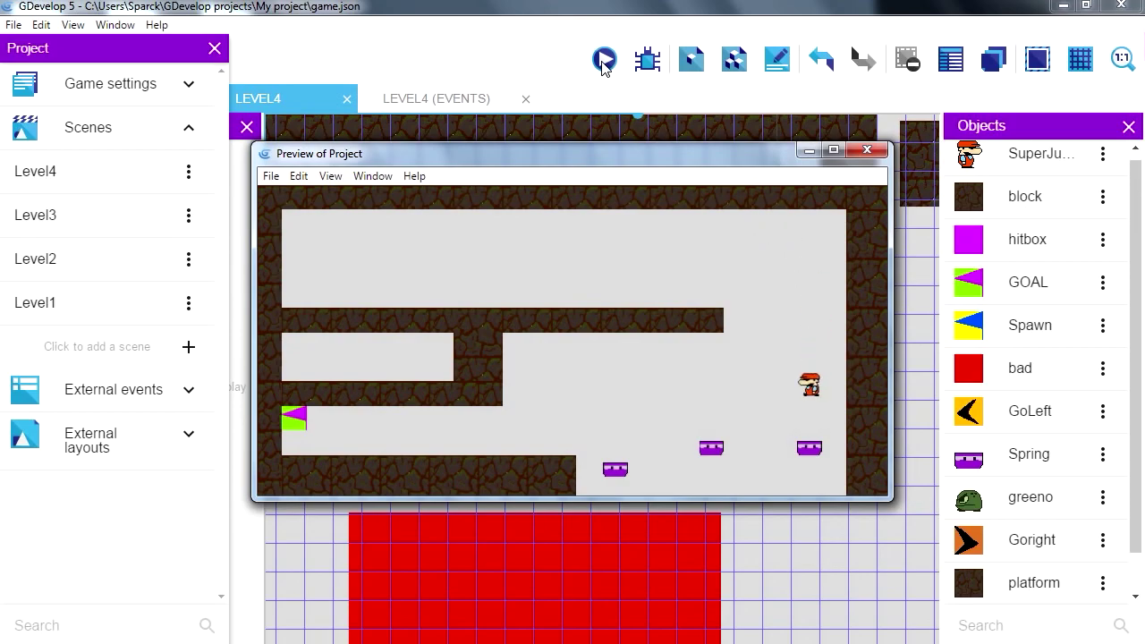
key(Right)
key(space)
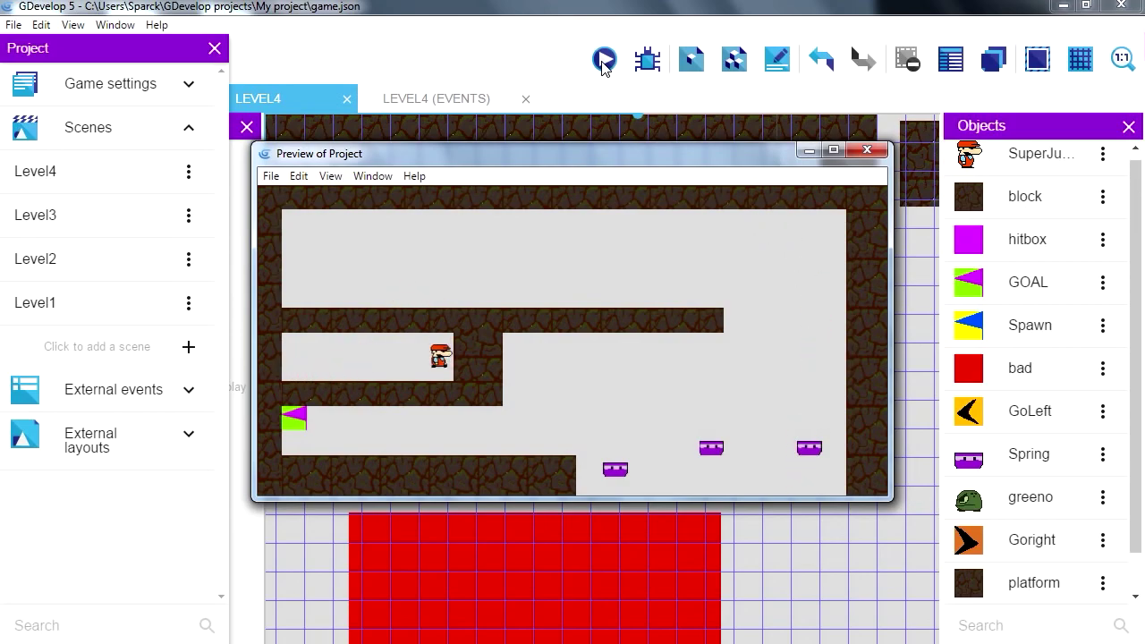
key(Right)
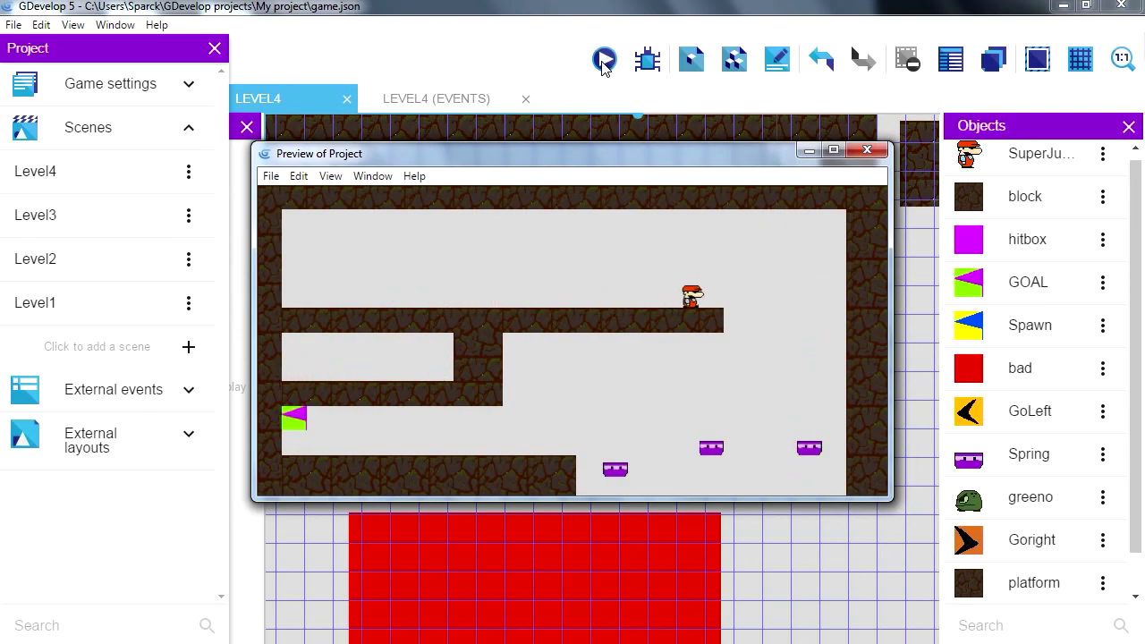
key(Right)
key(Left)
key(alt+F4)
Relaunch the preview and jump the player onto the upper and right springs.
click(604, 59)
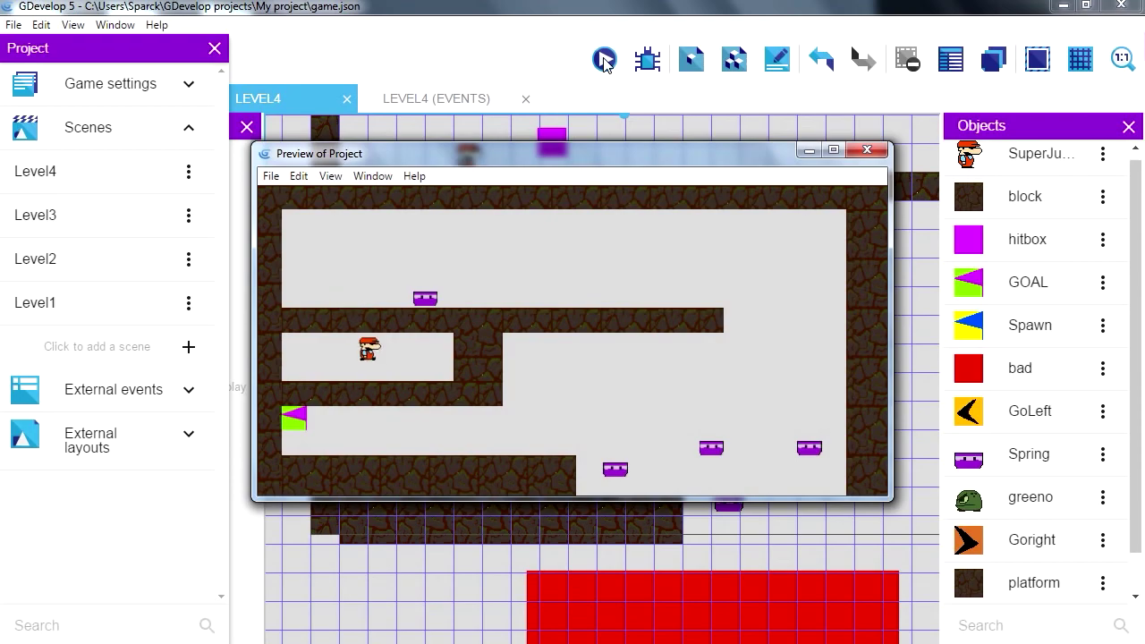
key(space)
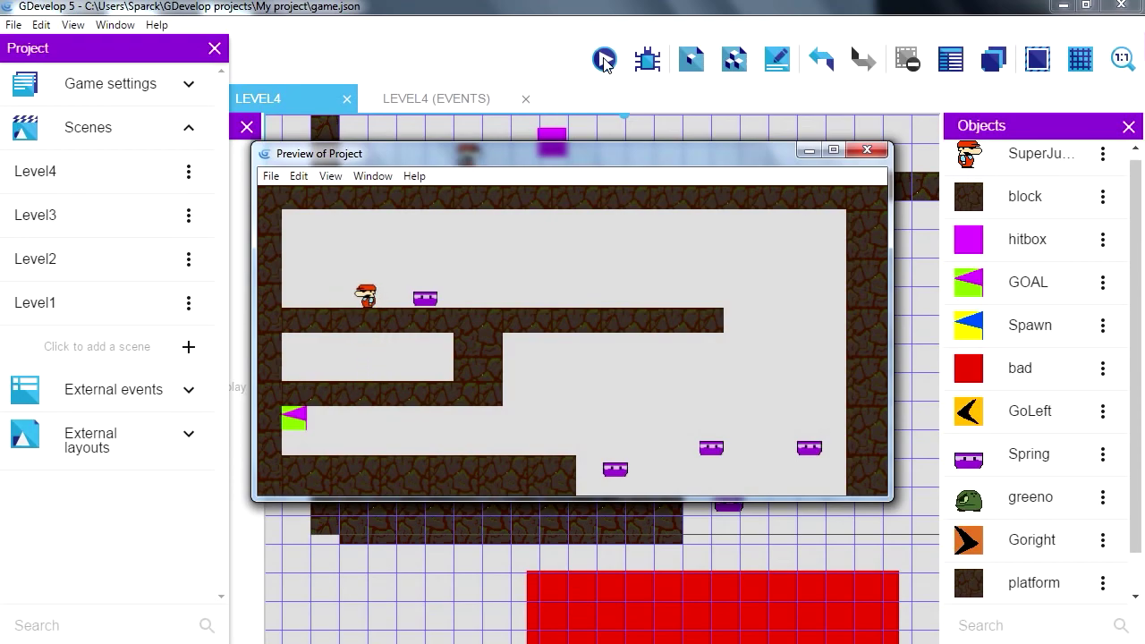
key(space)
key(Right)
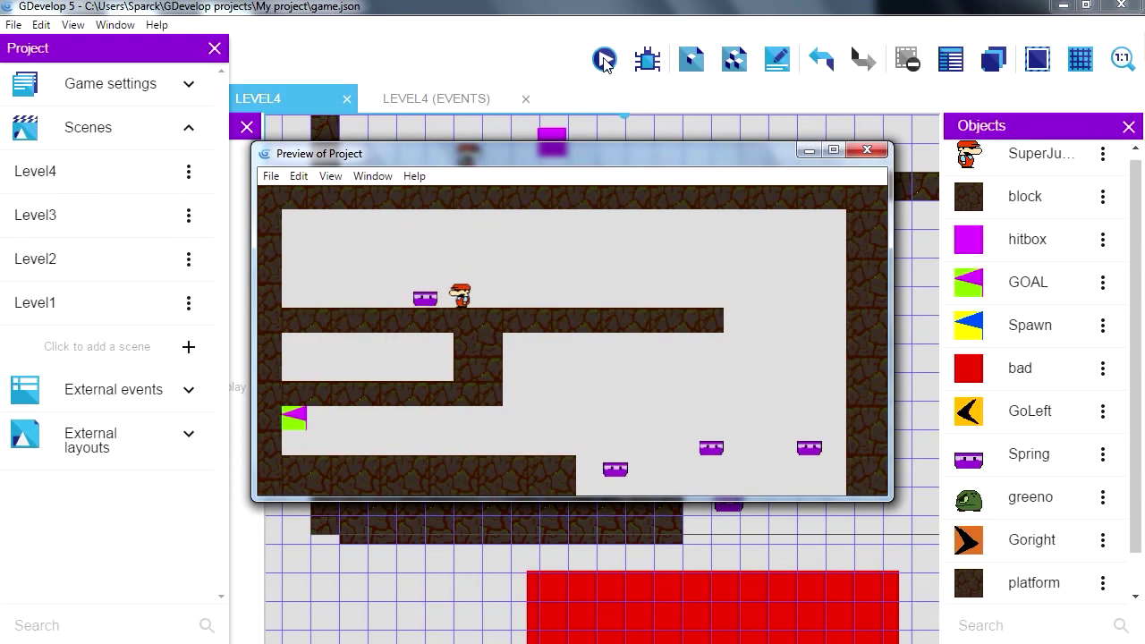
key(Left)
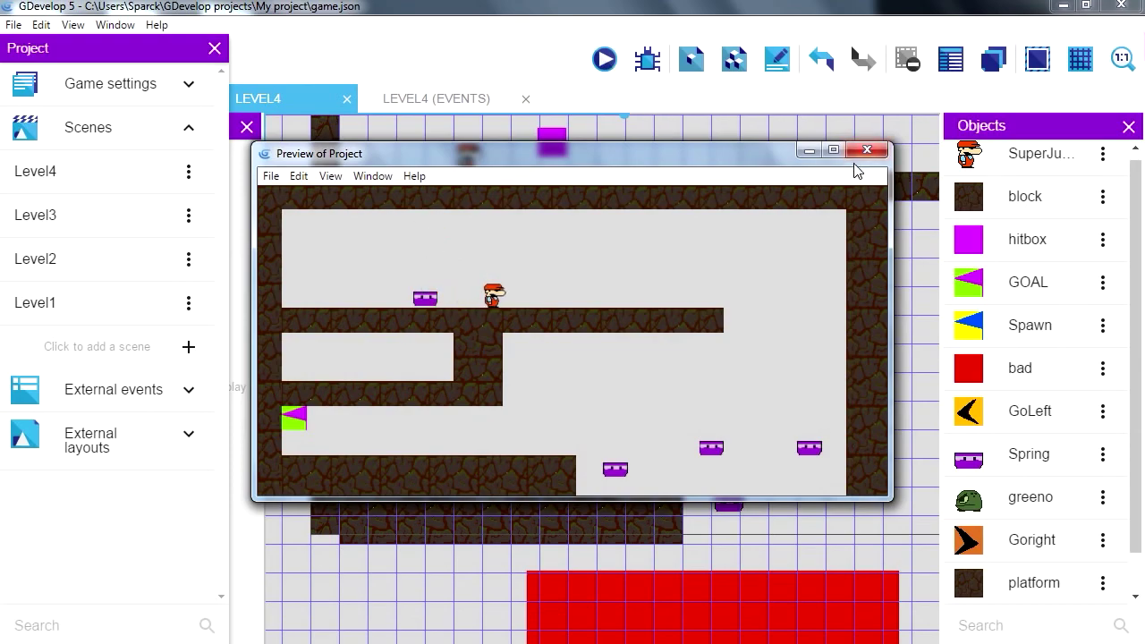
key(Right)
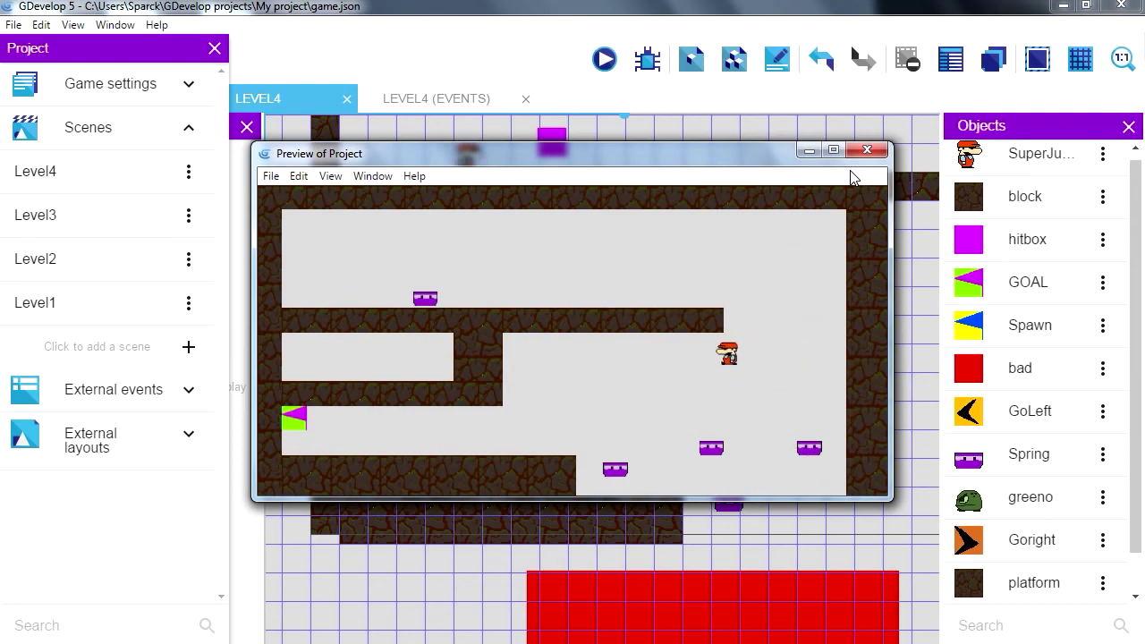
key(space)
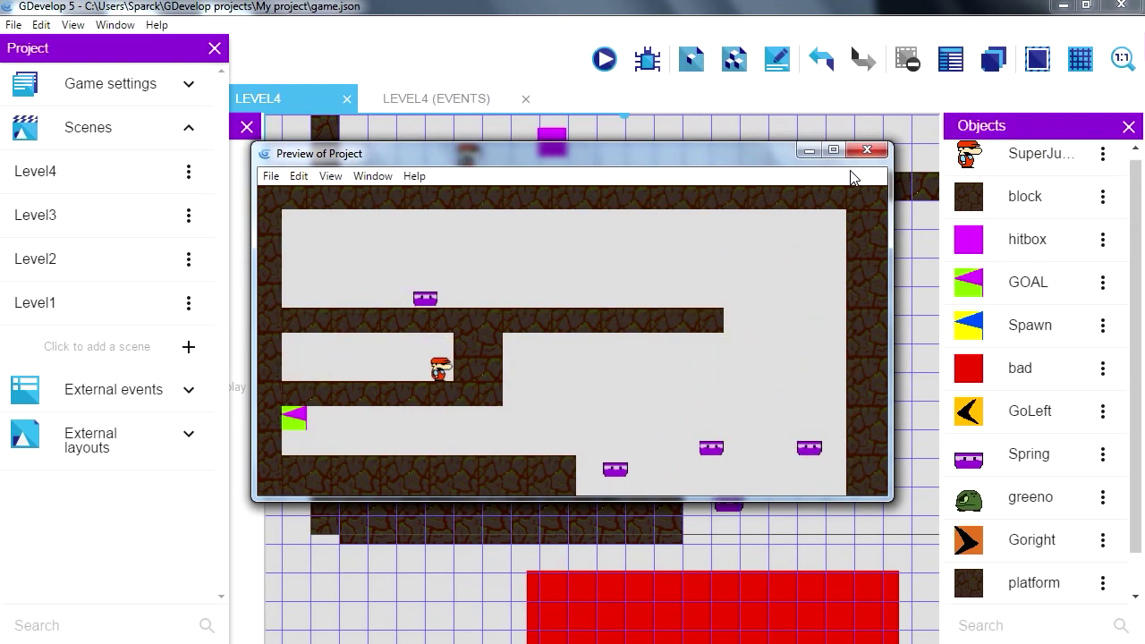
key(space)
key(Right)
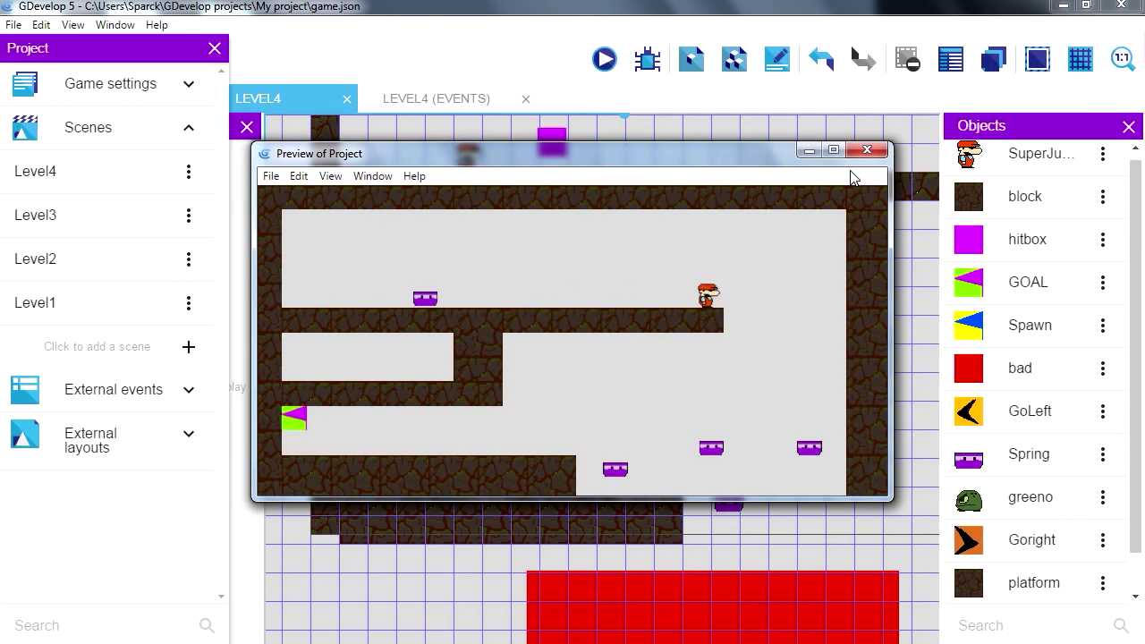
key(space)
Maximize the preview and run and jump the player across the ledges and upper platform.
click(833, 150)
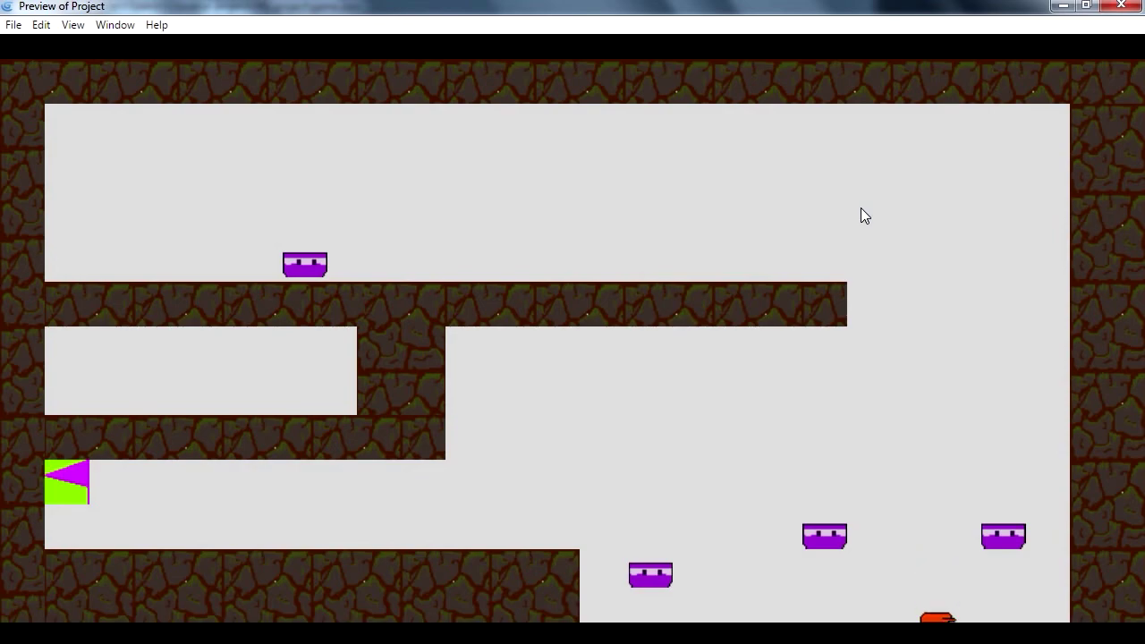
key(space)
key(Right)
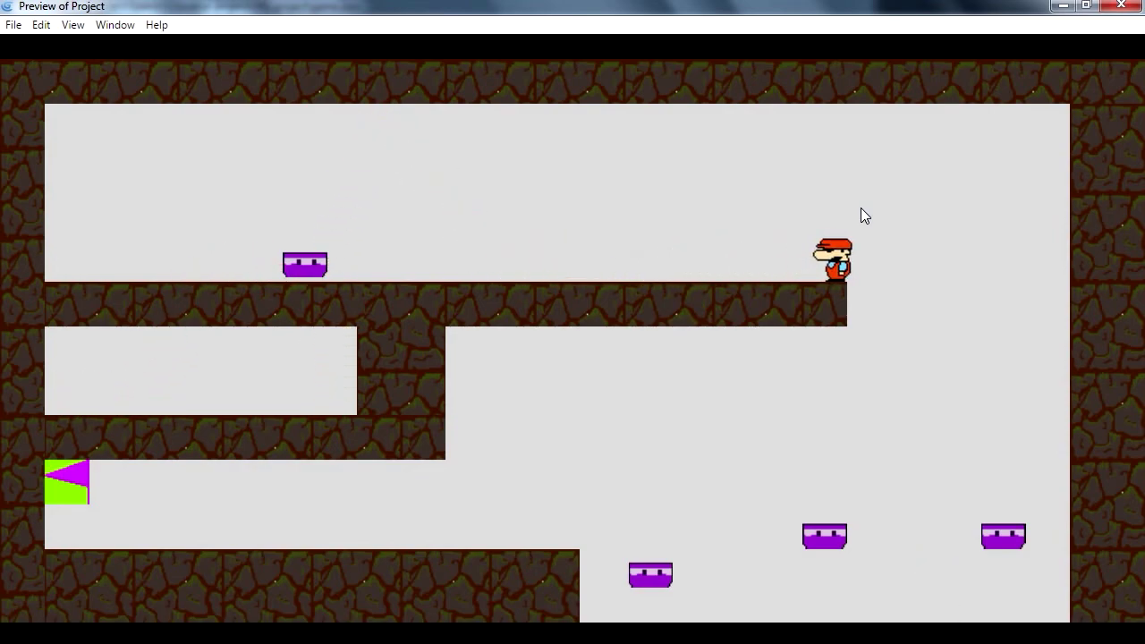
key(Left)
key(Right)
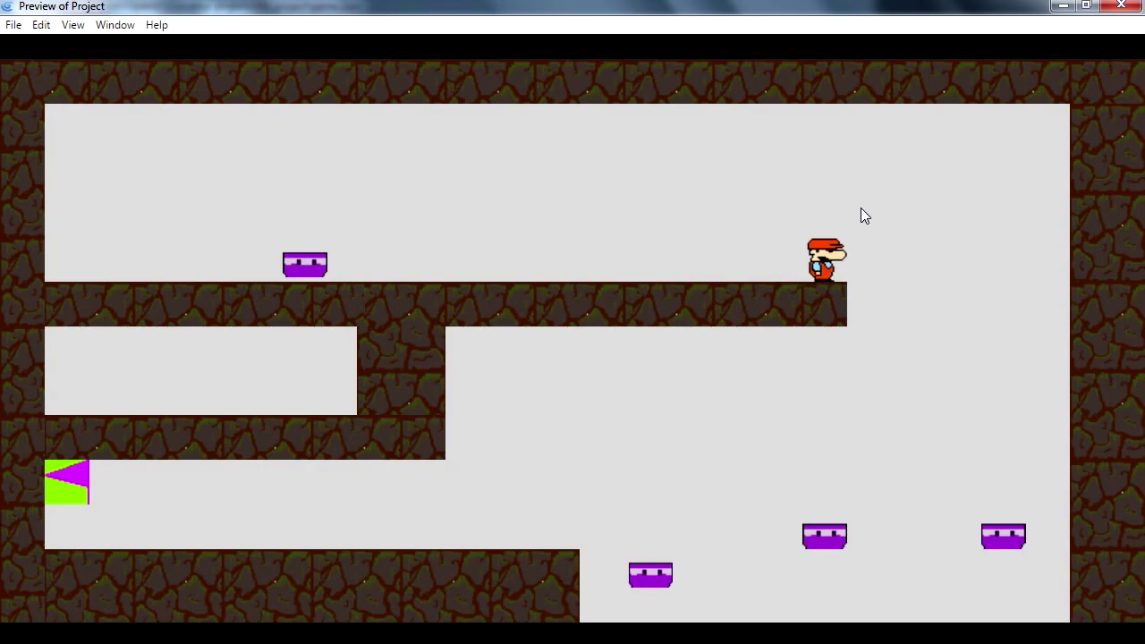
key(space)
key(Right)
key(Left)
key(space)
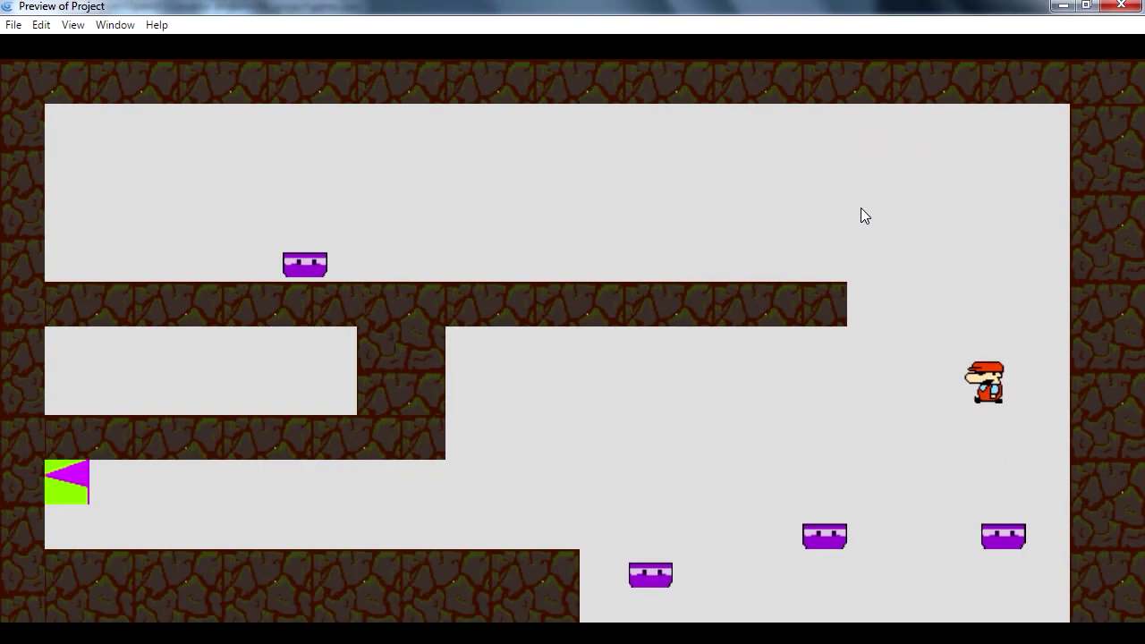
key(Right)
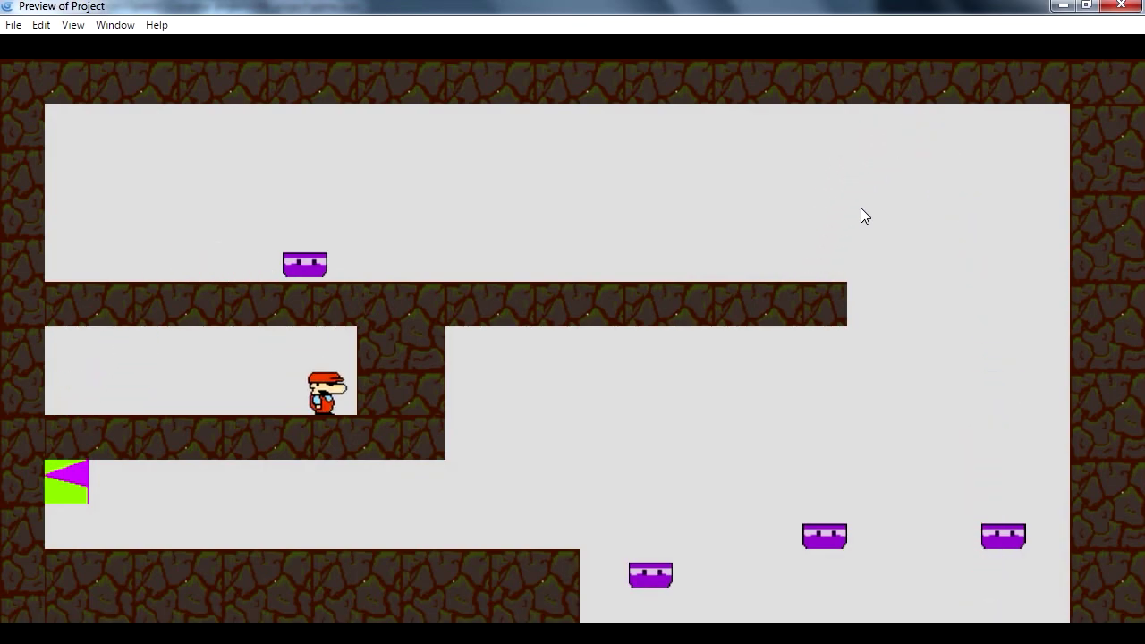
key(space)
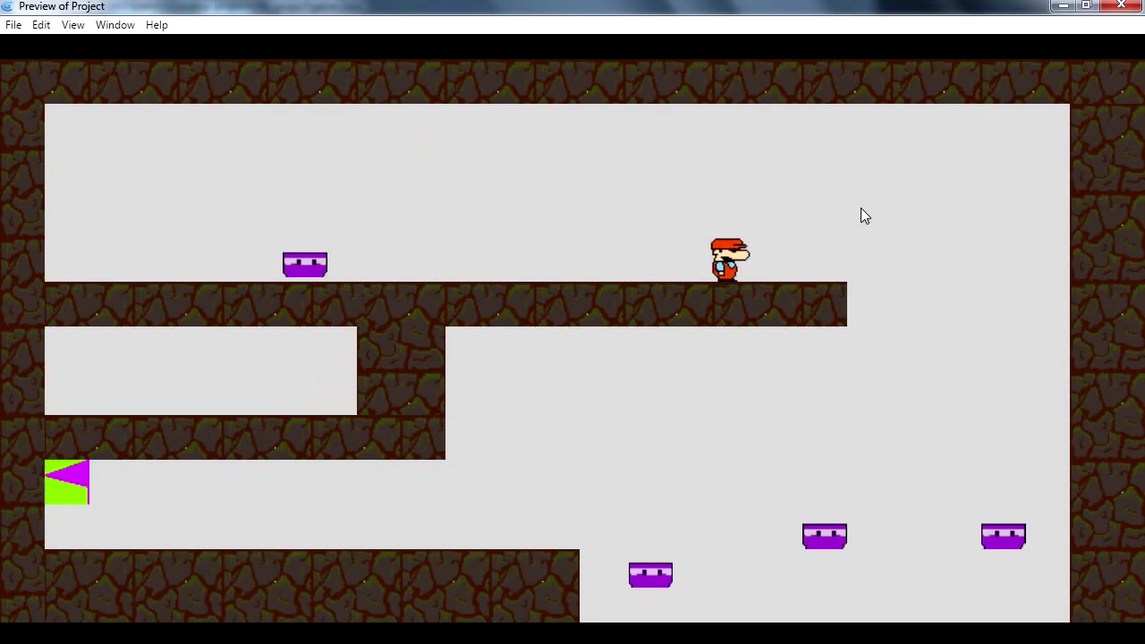
Close the preview and add a new Sprite object to the scene.
click(1121, 9)
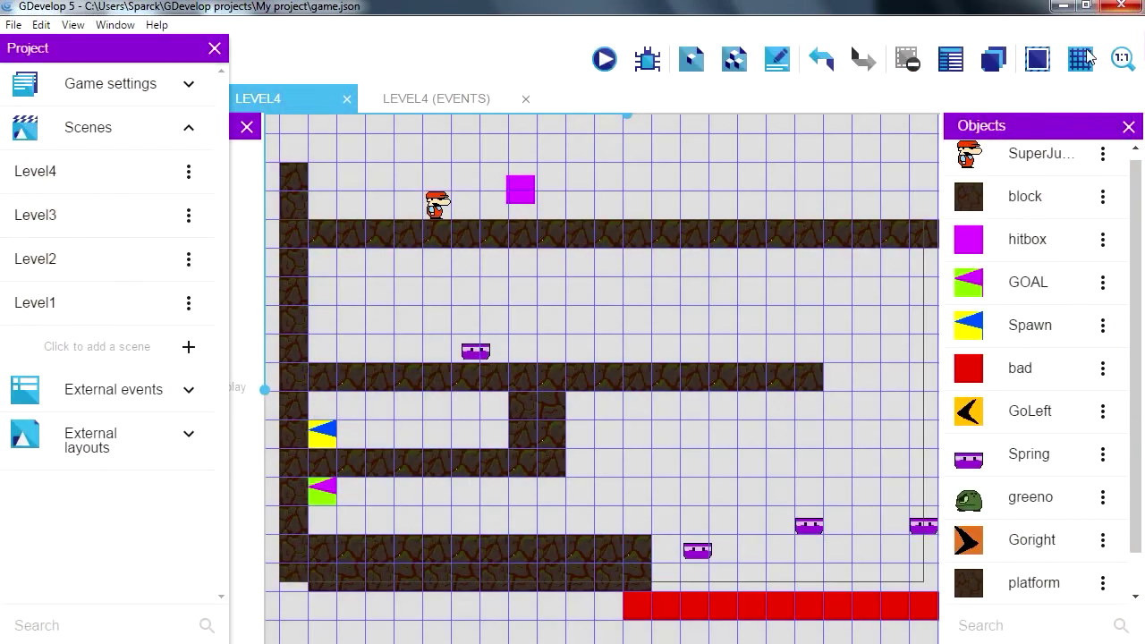
middle_drag(752, 451, 664, 456)
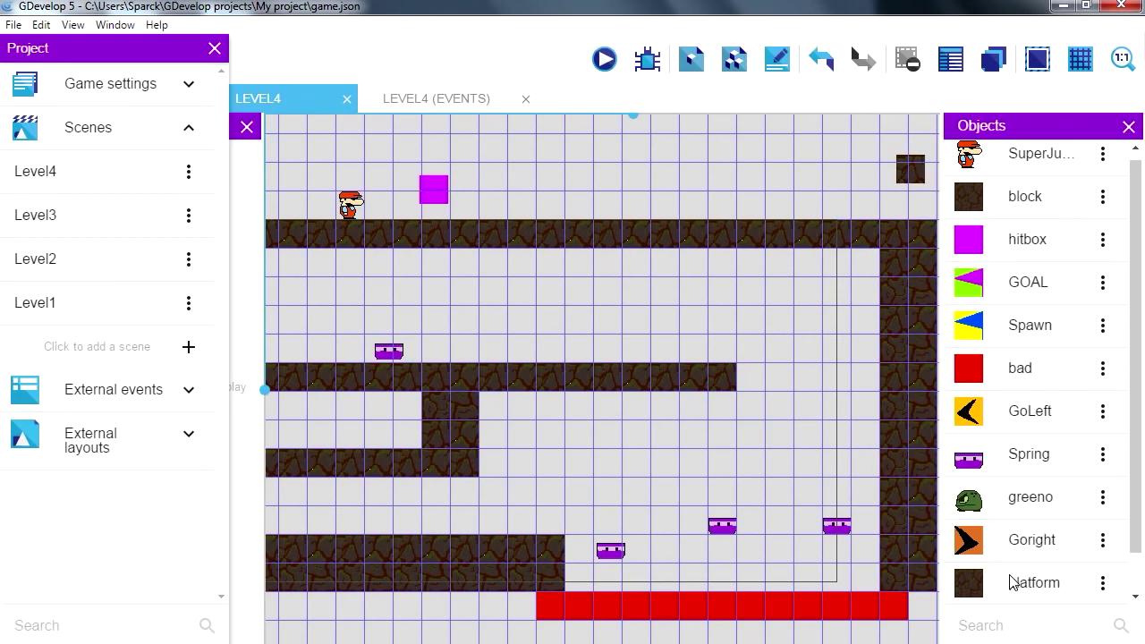
scroll(1106, 582, down, 1)
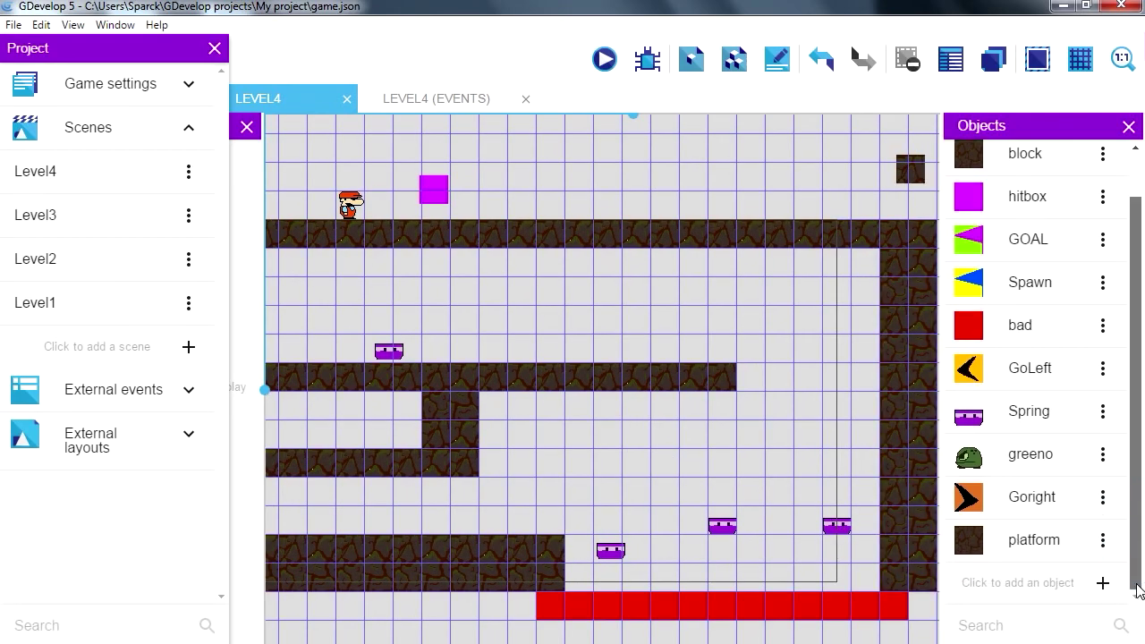
click(1100, 582)
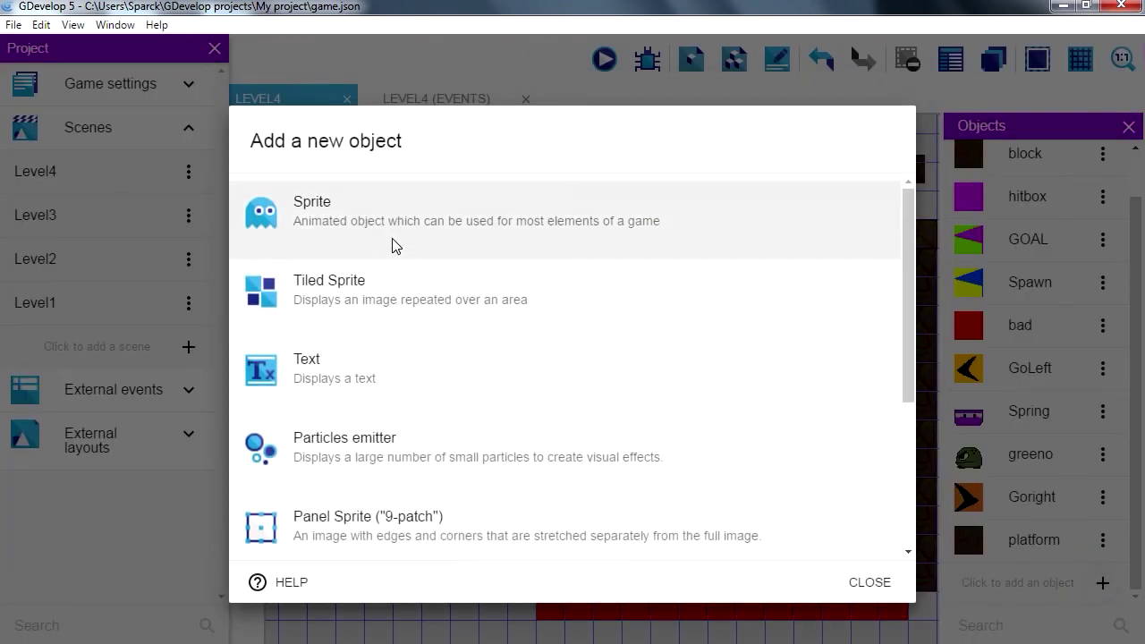
click(391, 250)
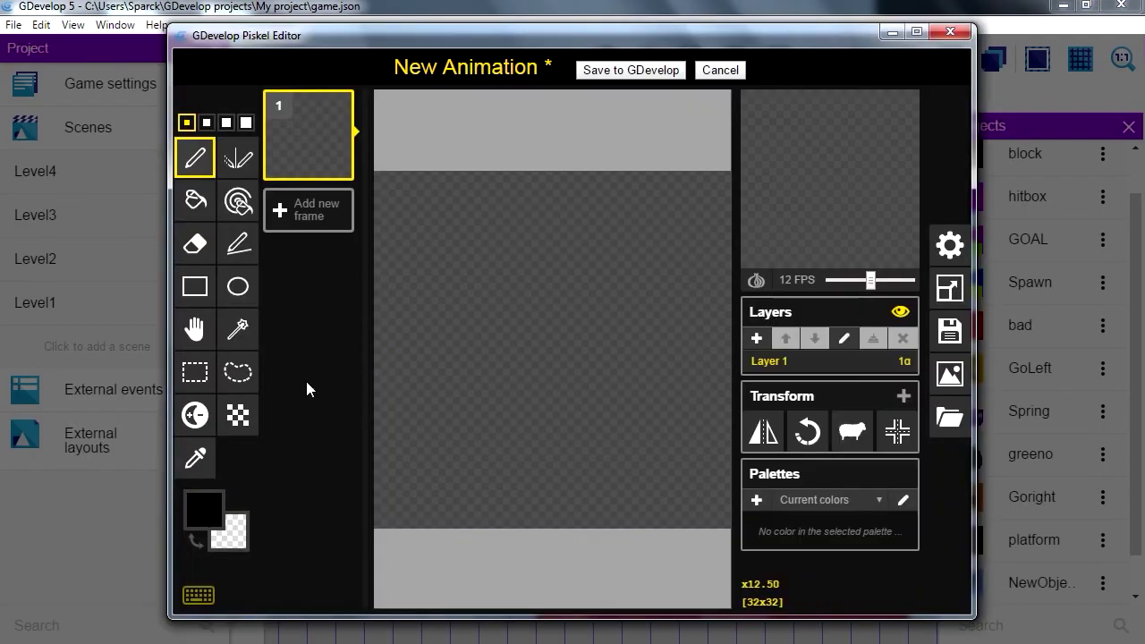
Pick a medium green drawing colour and slow the animation to 4 FPS.
click(207, 510)
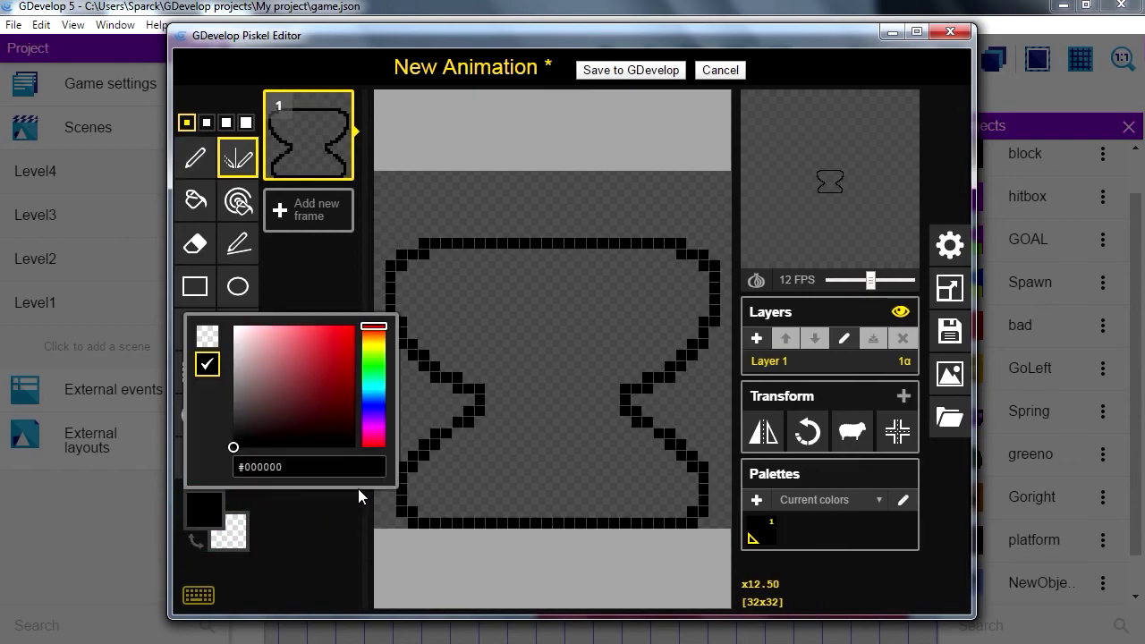
click(373, 408)
click(372, 369)
click(285, 368)
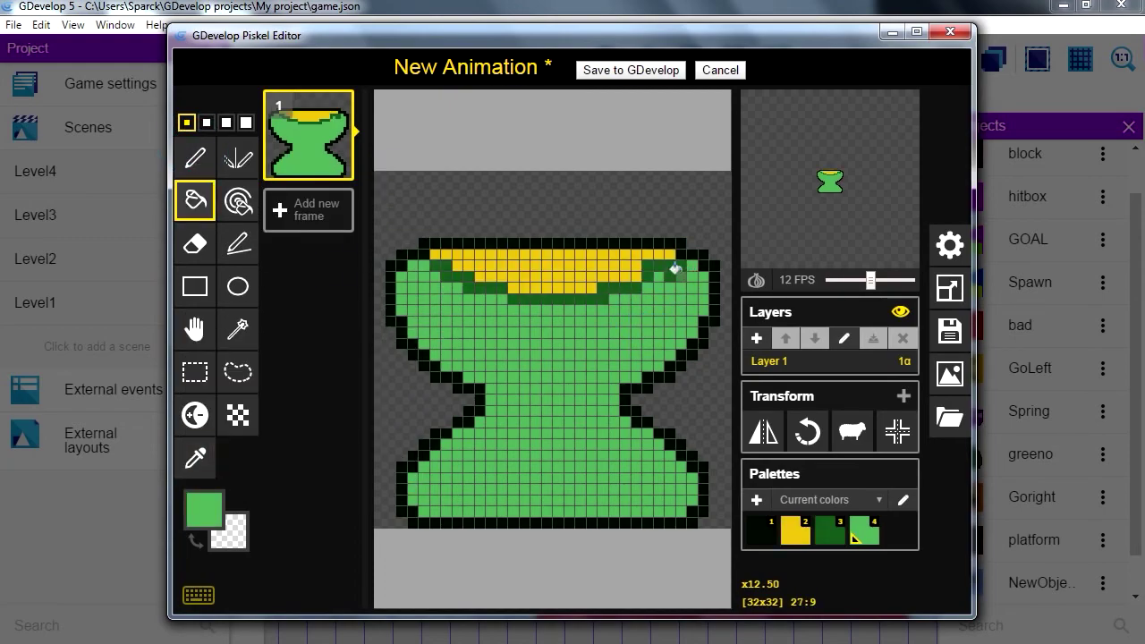
drag(872, 282, 845, 283)
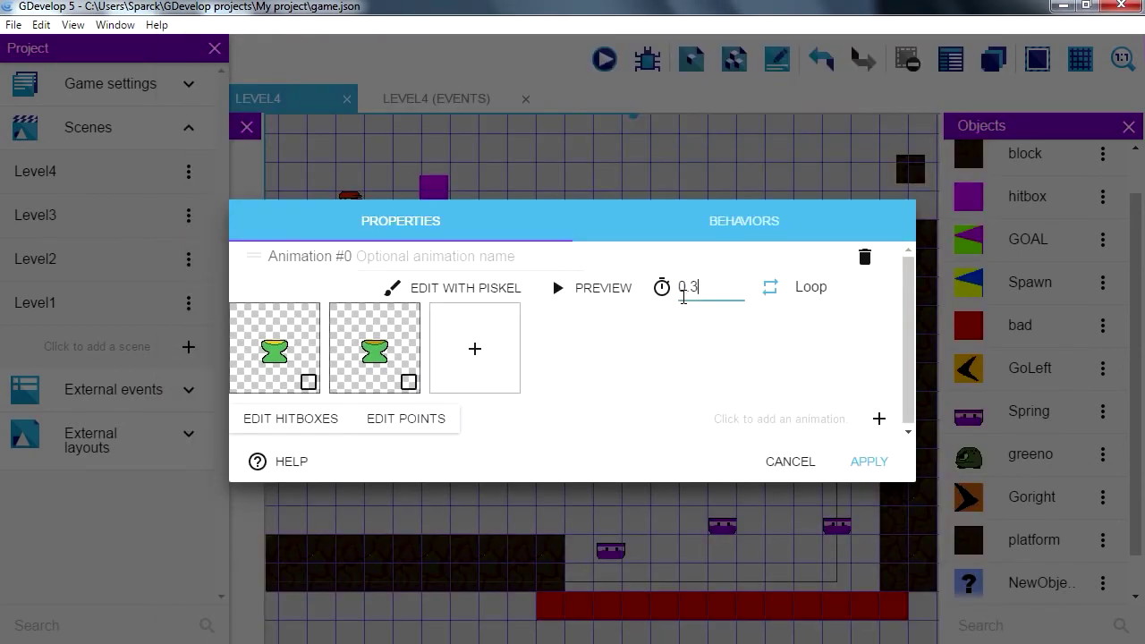
Apply the animation and rename the new sprite to 'Auto-Spring'.
click(868, 462)
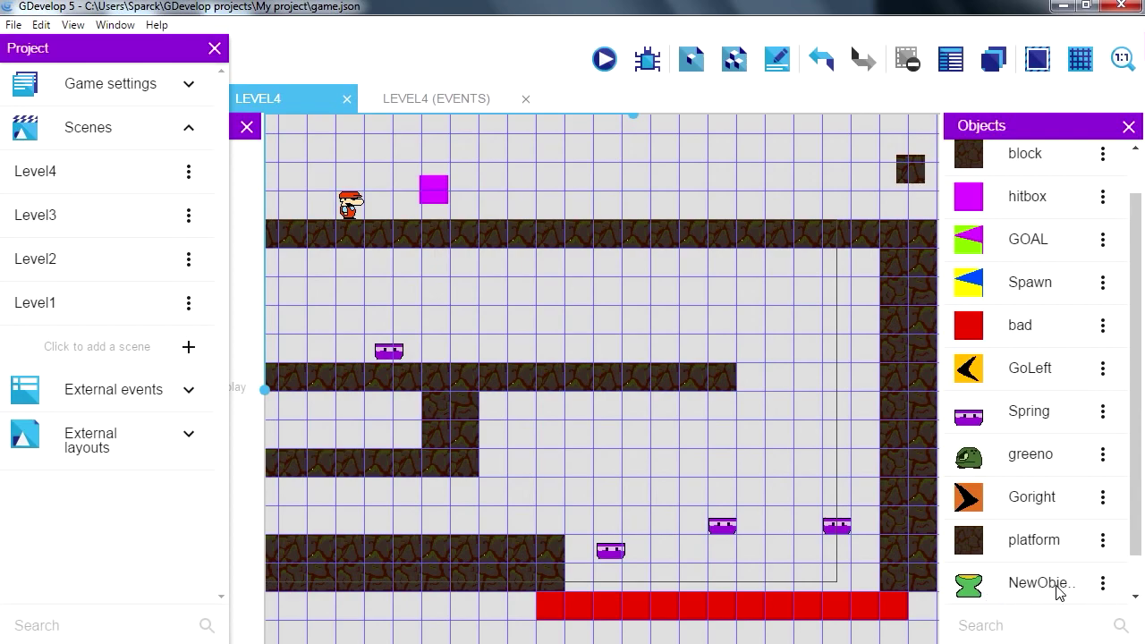
click(1103, 583)
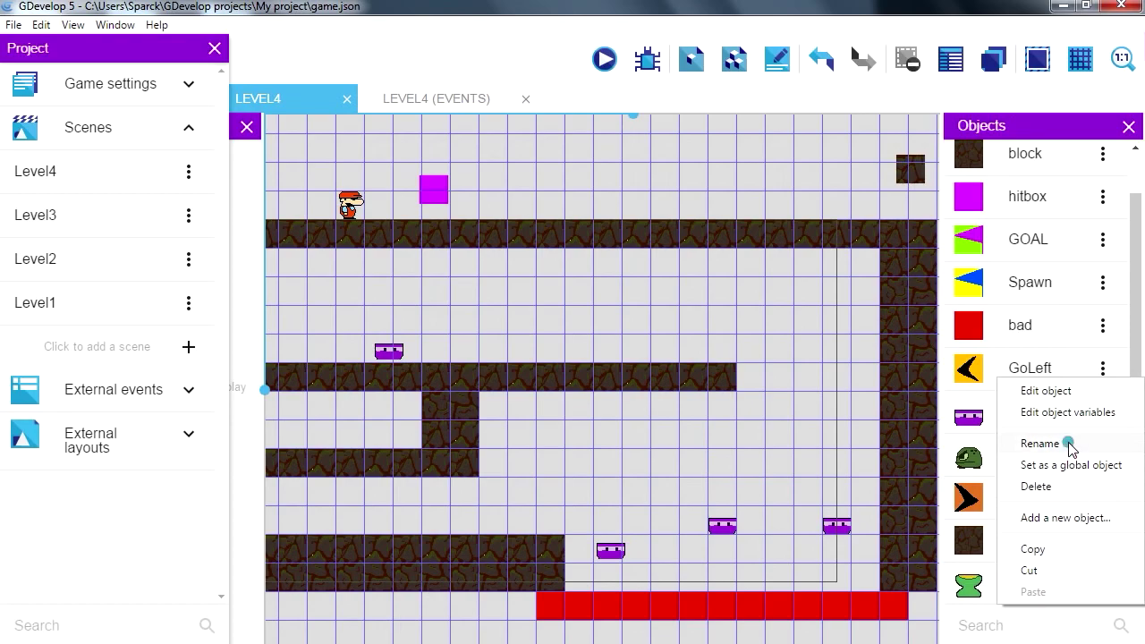
click(1039, 443)
text(Auto-Spring)
key(Return)
Delete the old purple spring instance and open the Level4 events sheet.
click(841, 526)
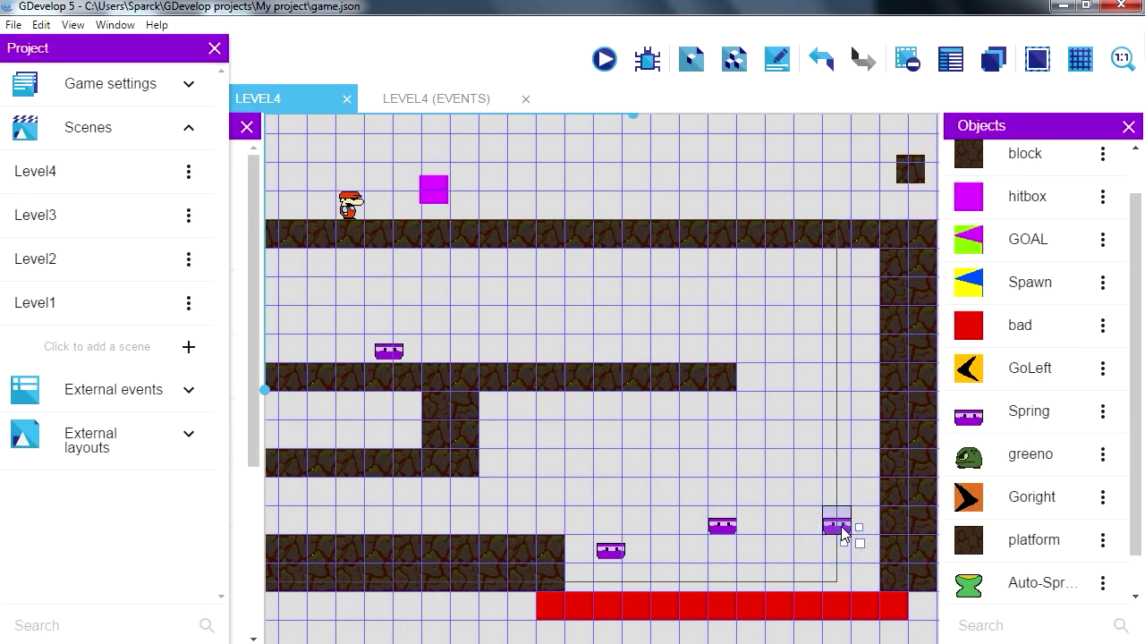
key(Delete)
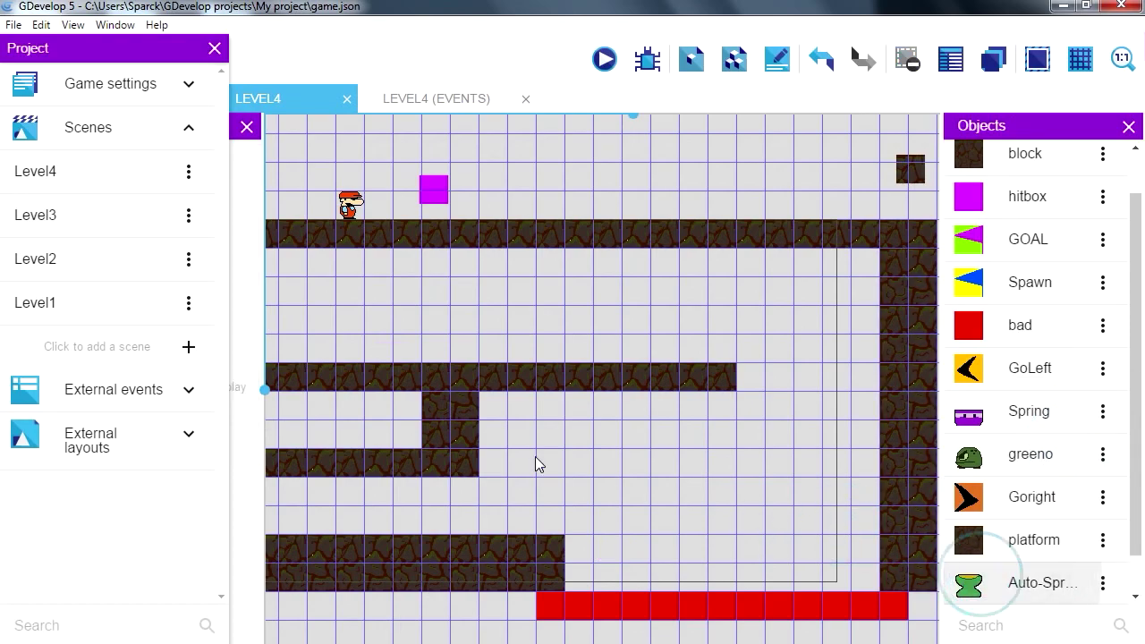
click(436, 99)
scroll(397, 224, down, 3)
Hide the project panel and add a pixel-perfect Sprite collision condition to a new event.
scroll(238, 481, down, 5)
scroll(573, 544, down, 2)
click(240, 170)
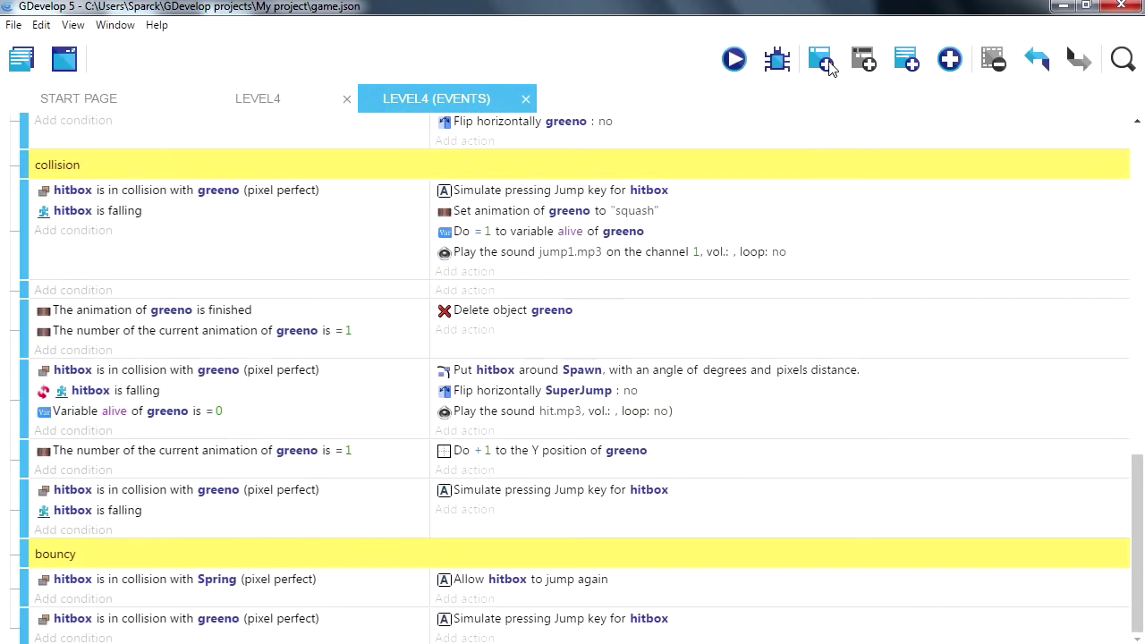
scroll(435, 429, down, 1)
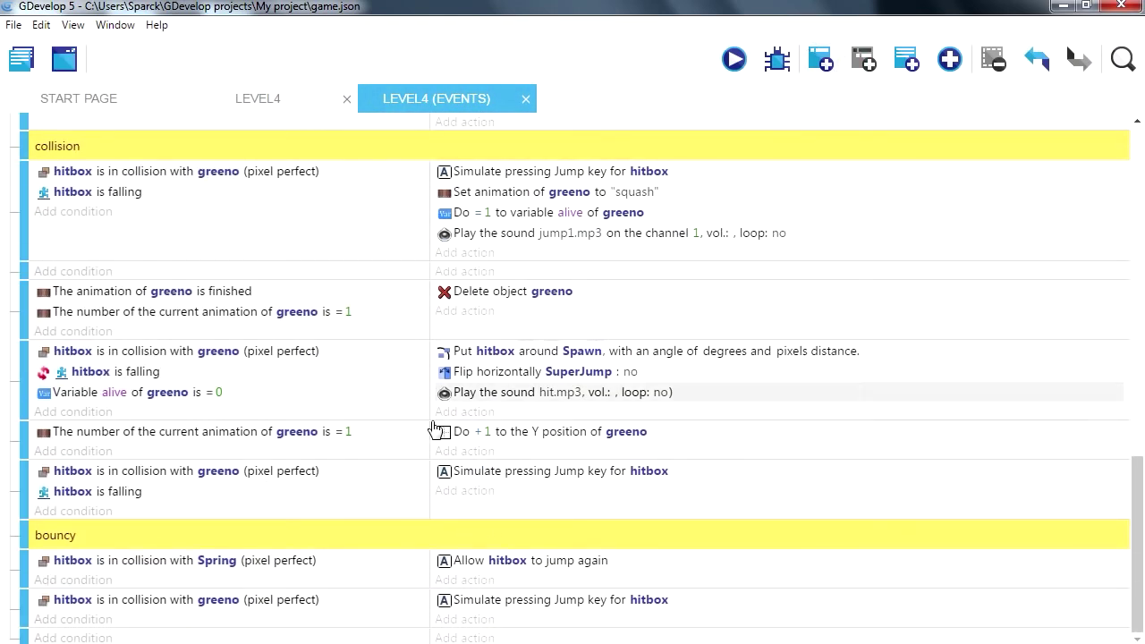
click(92, 638)
click(318, 224)
click(264, 268)
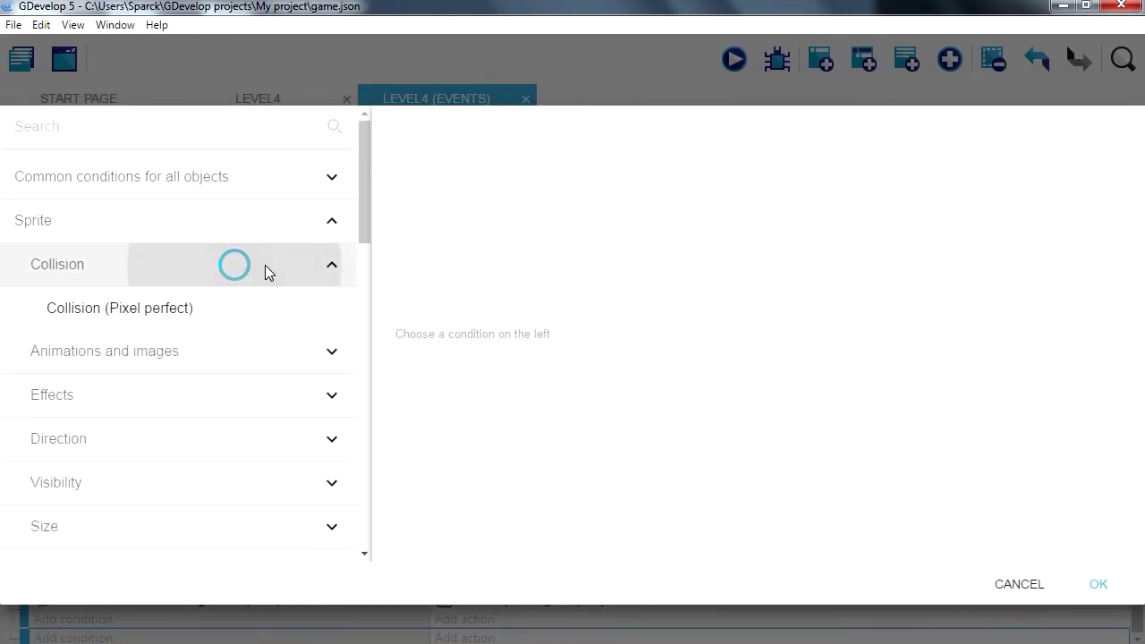
click(230, 311)
Set the collision objects to hitbox and Auto-Spring and confirm the condition.
click(450, 204)
click(439, 286)
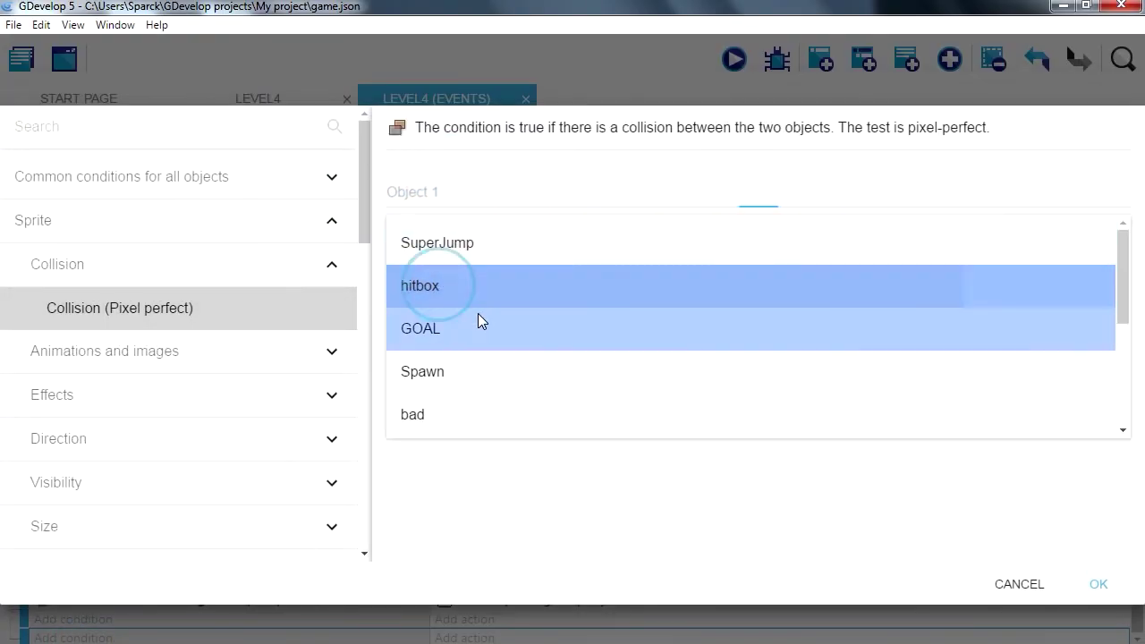
click(465, 266)
scroll(467, 447, down, 5)
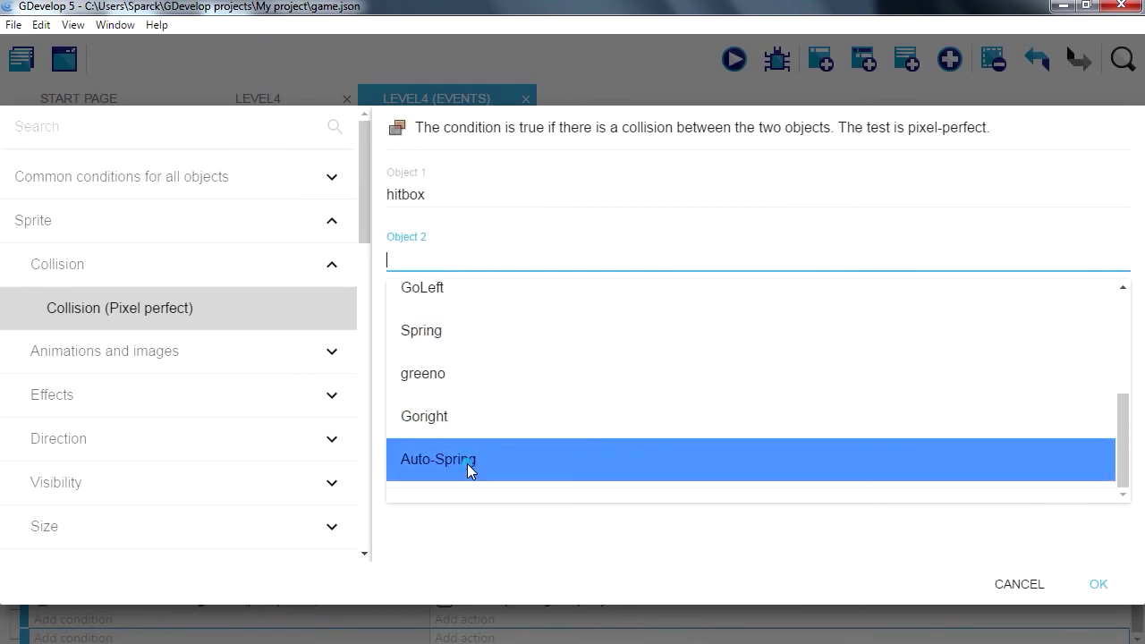
click(468, 465)
click(1100, 585)
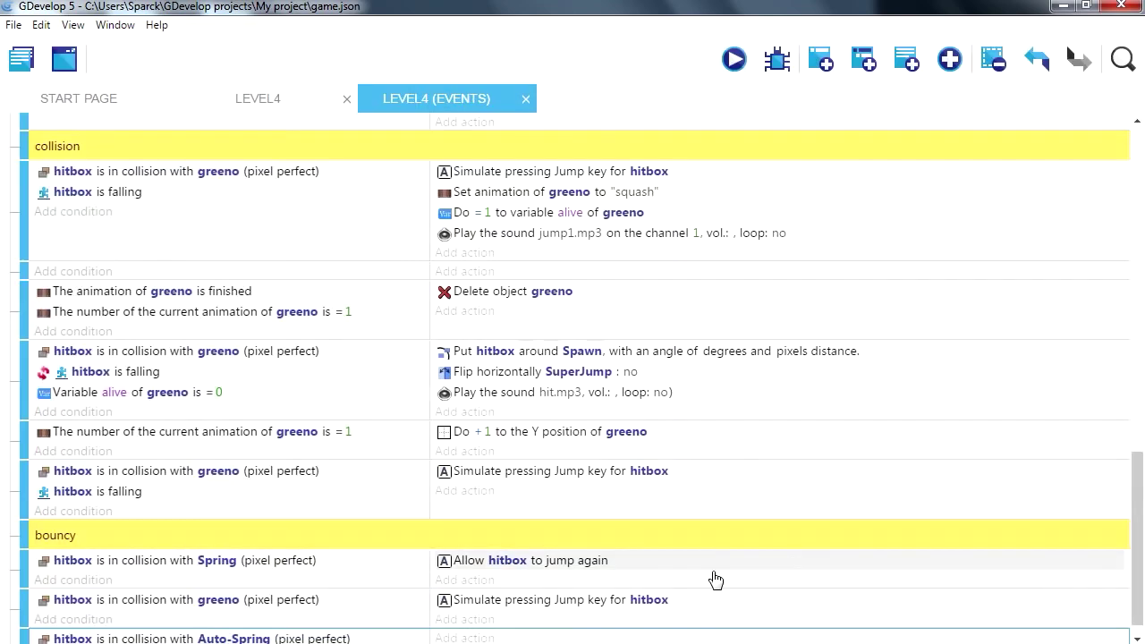
Choose the Platform behavior's Simulate jump key press action for the Auto-Spring event.
click(481, 637)
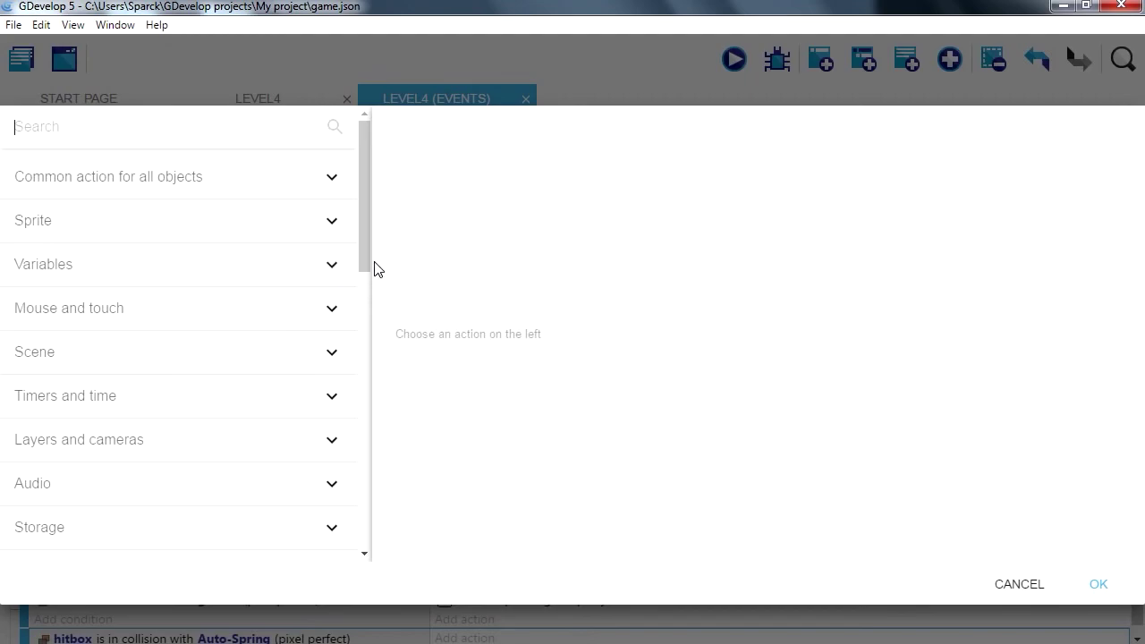
drag(365, 248, 353, 400)
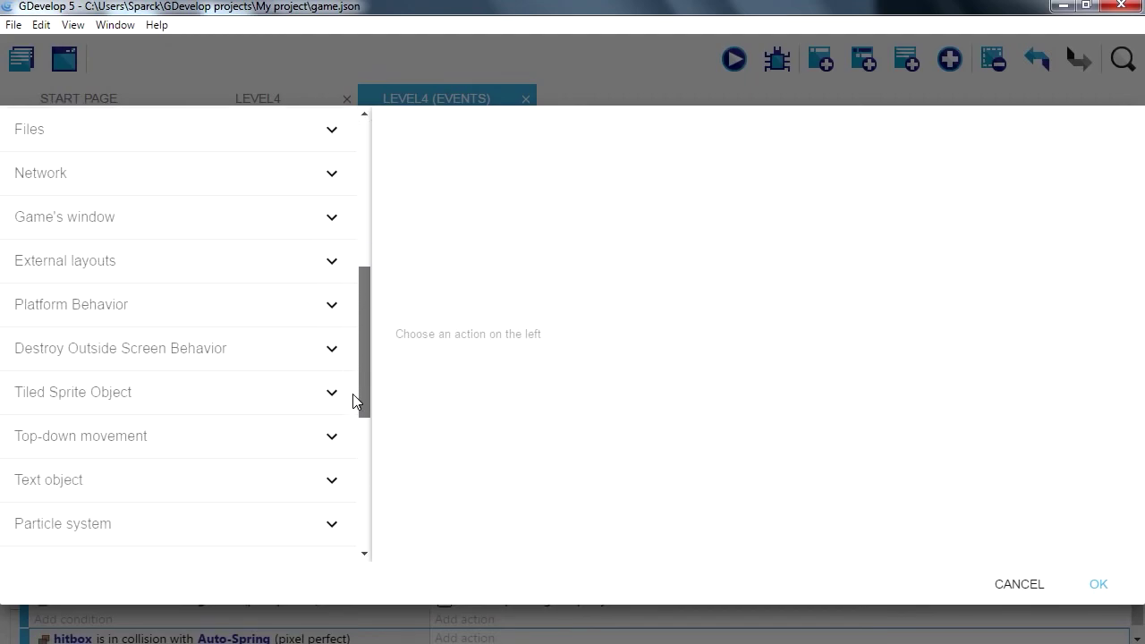
scroll(344, 385, down, 1)
click(332, 279)
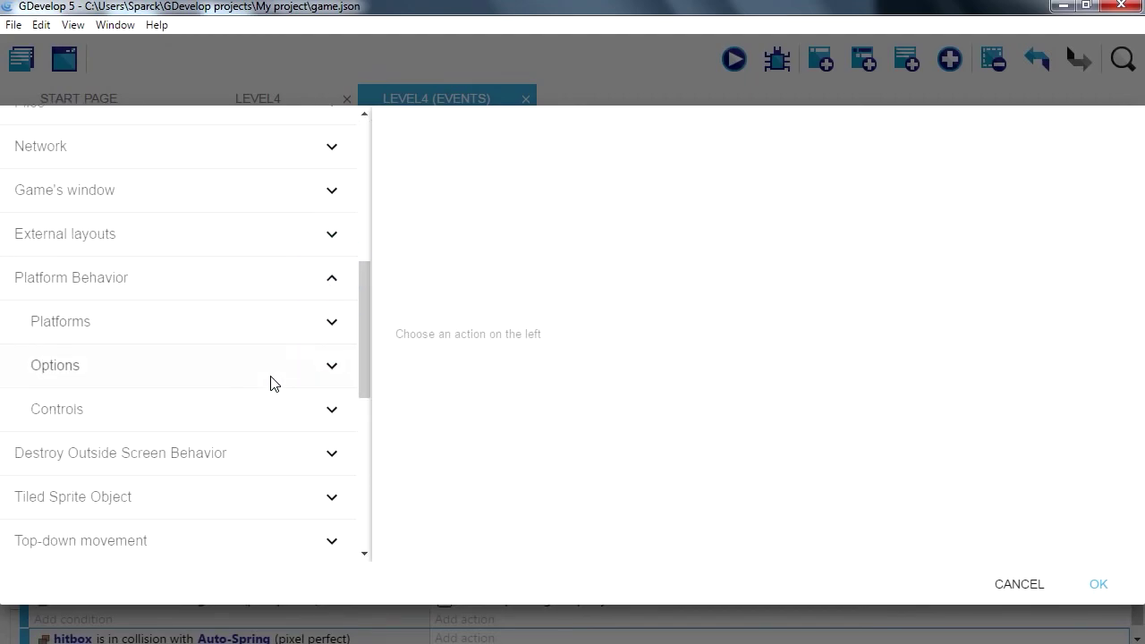
click(328, 411)
scroll(286, 447, down, 4)
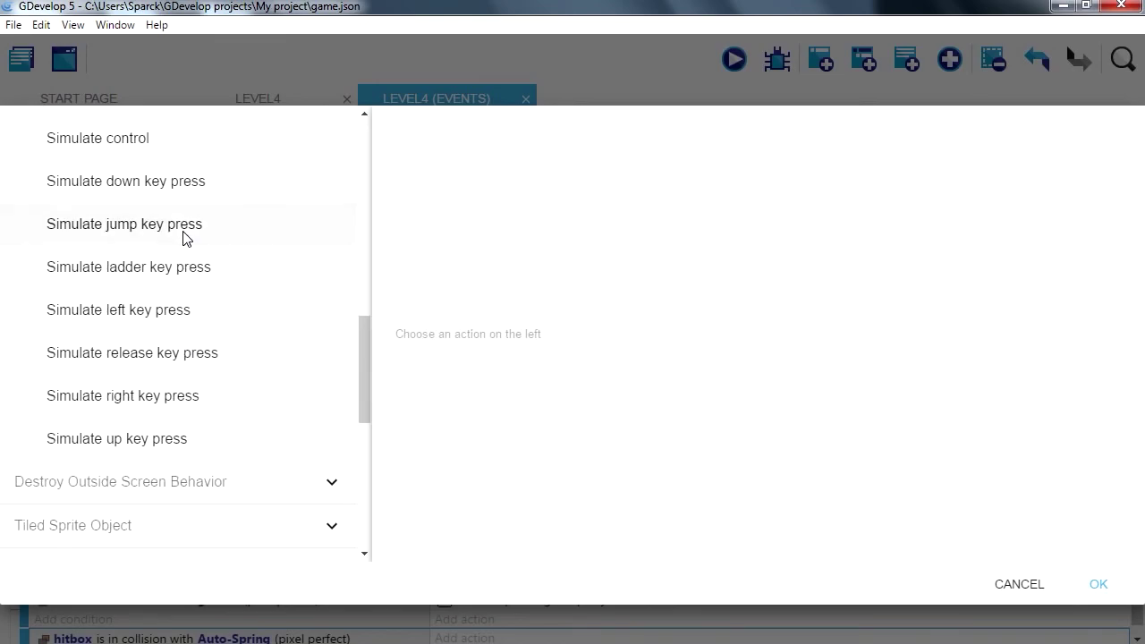
click(215, 233)
Apply the jump action to hitbox, confirm it, and launch a preview.
click(458, 205)
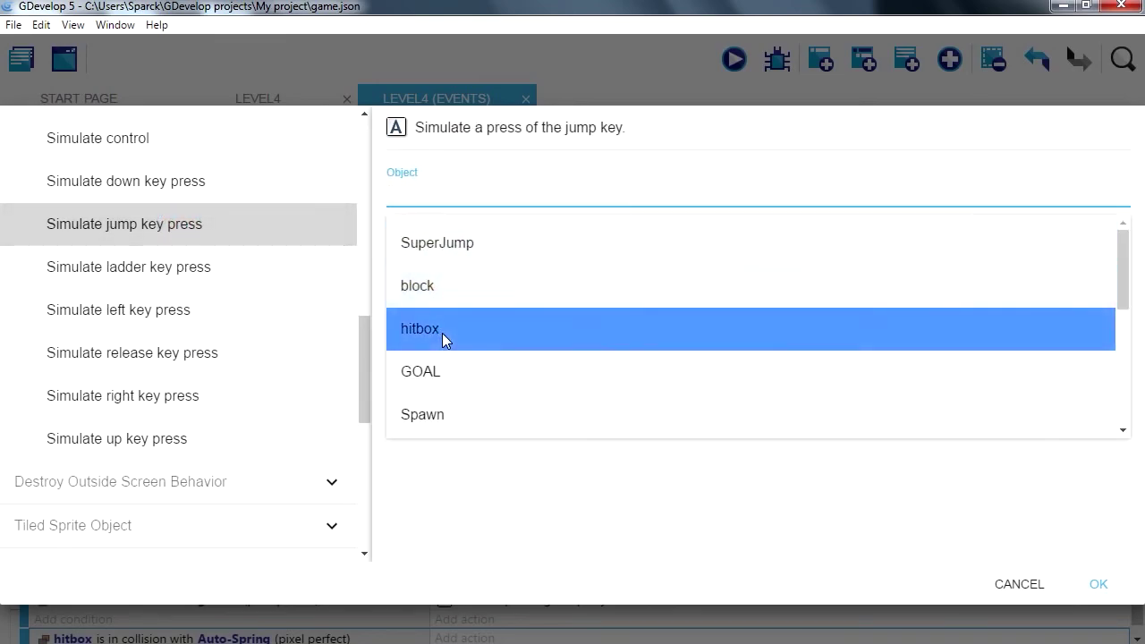
click(447, 329)
click(1098, 583)
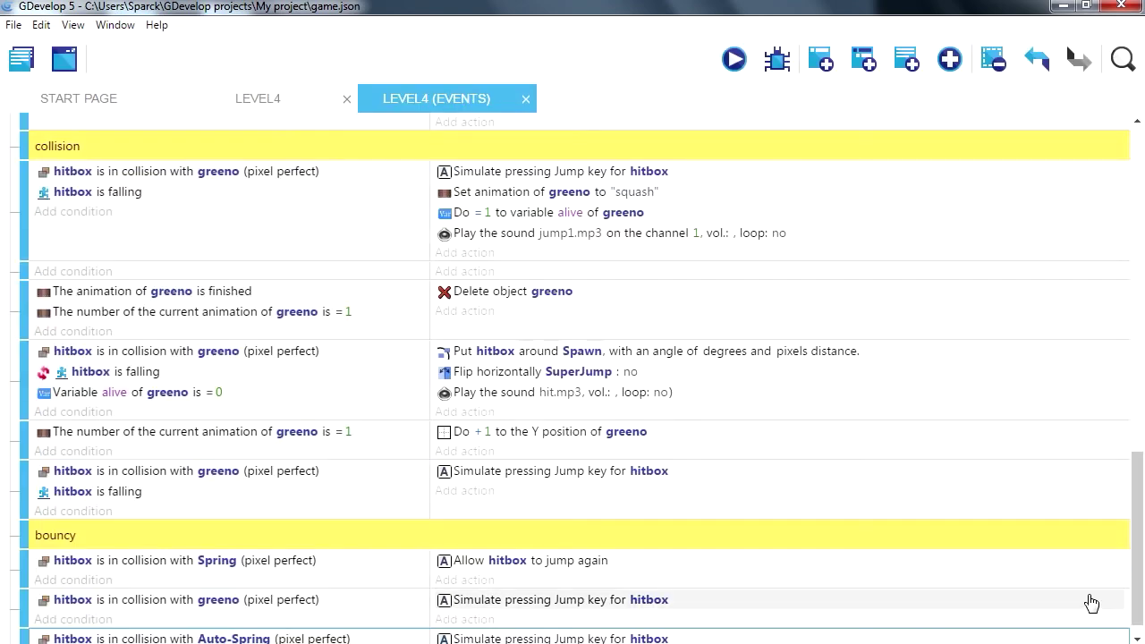
click(733, 59)
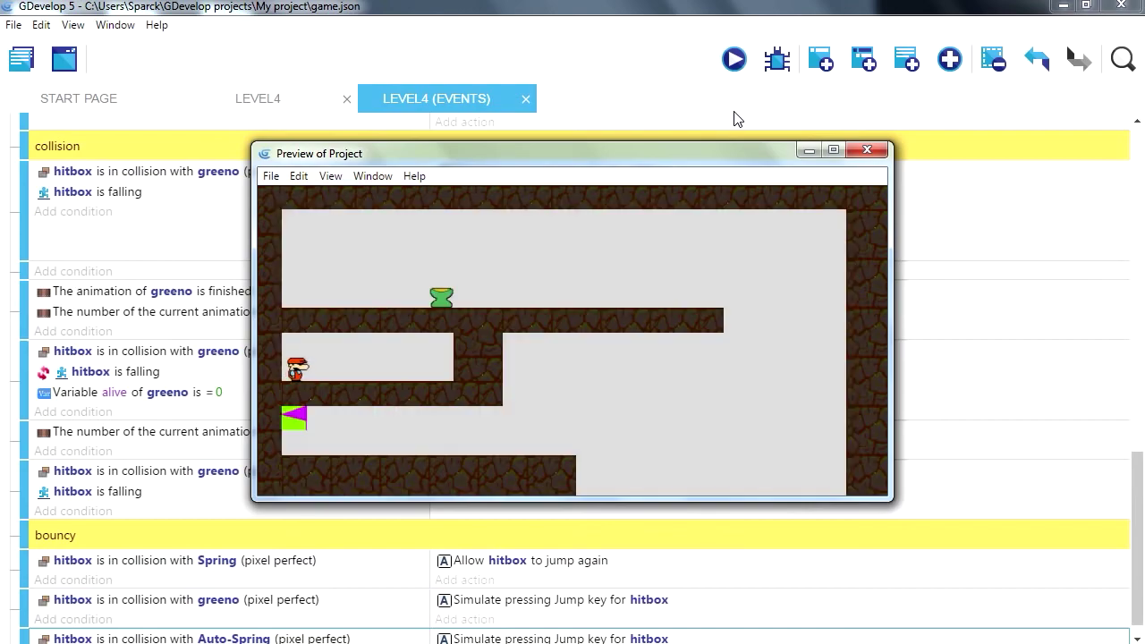
key(Right)
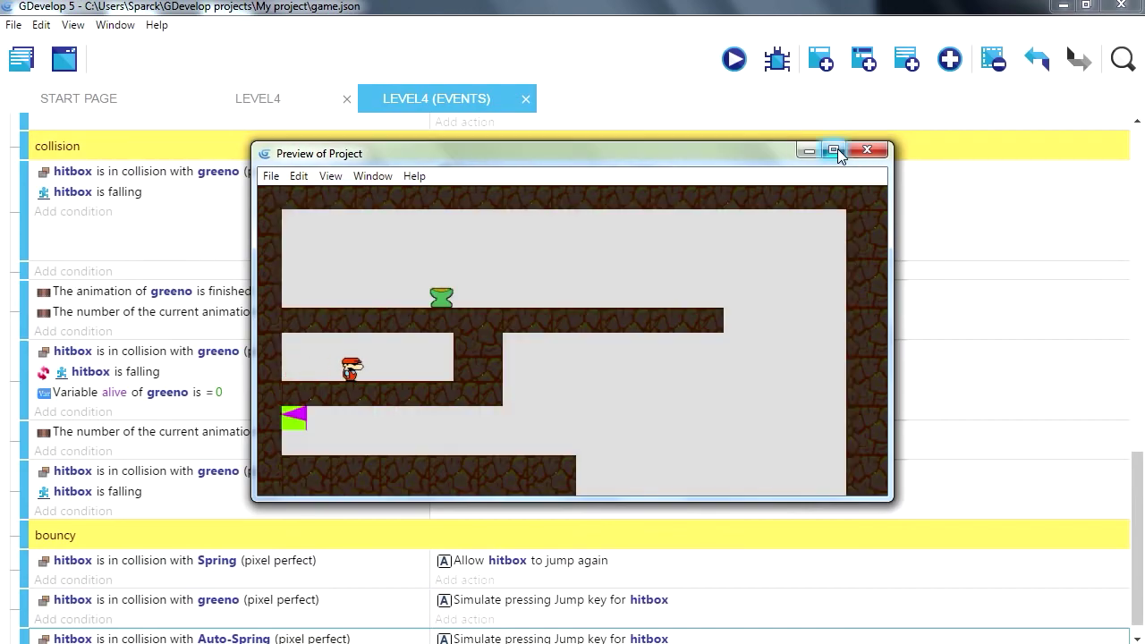
click(832, 150)
key(Up)
key(Up)
key(Right)
key(Up)
key(Right)
key(Up)
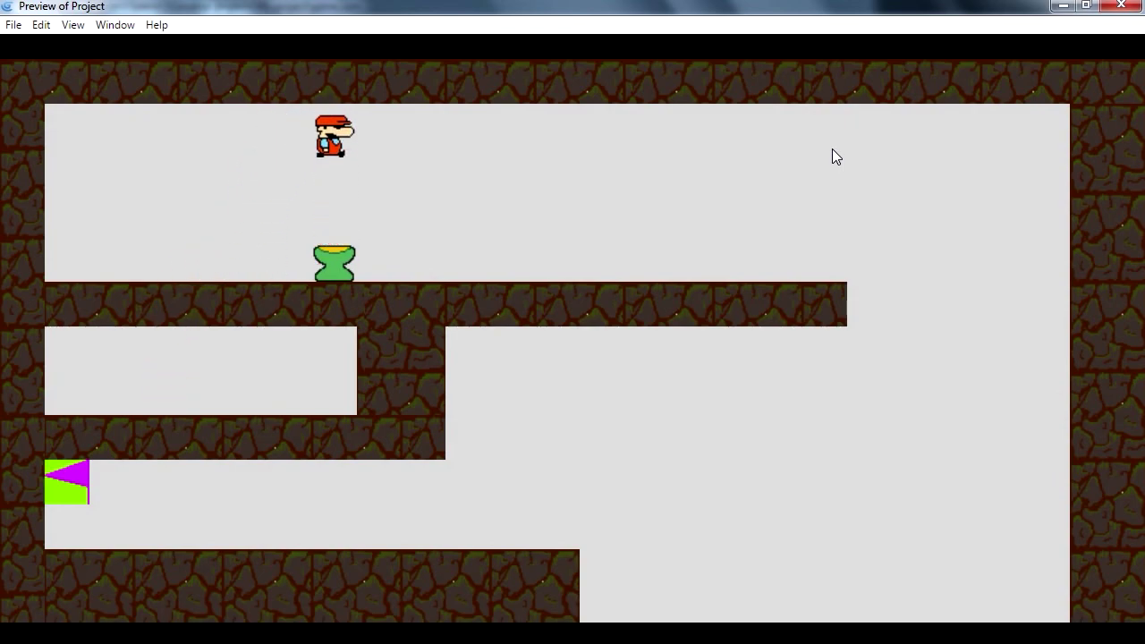
key(Left)
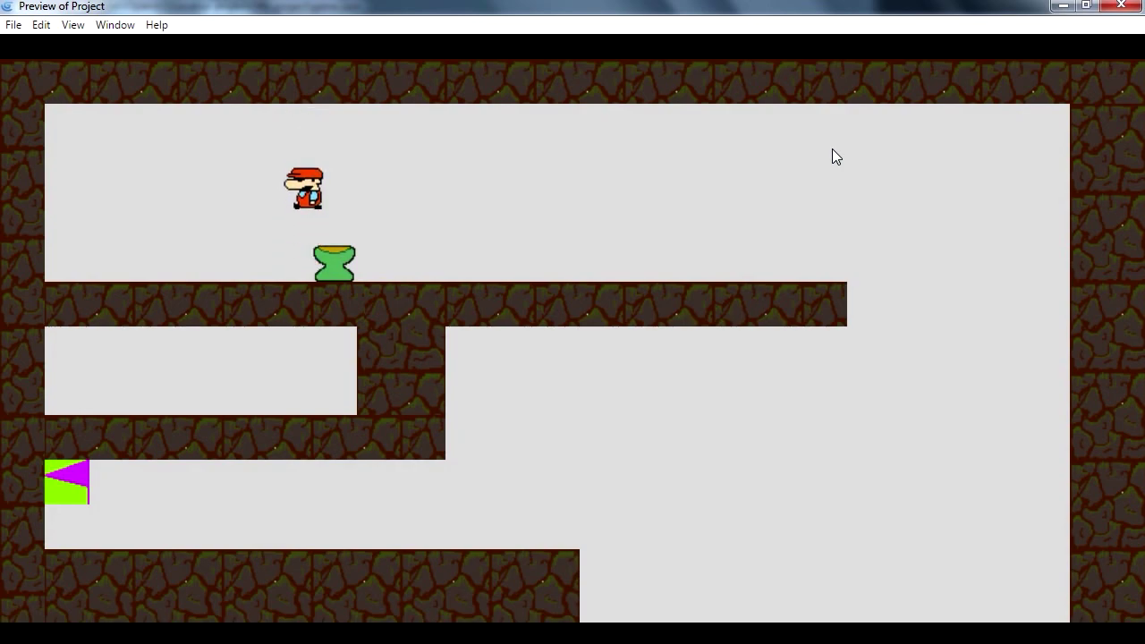
key(Right)
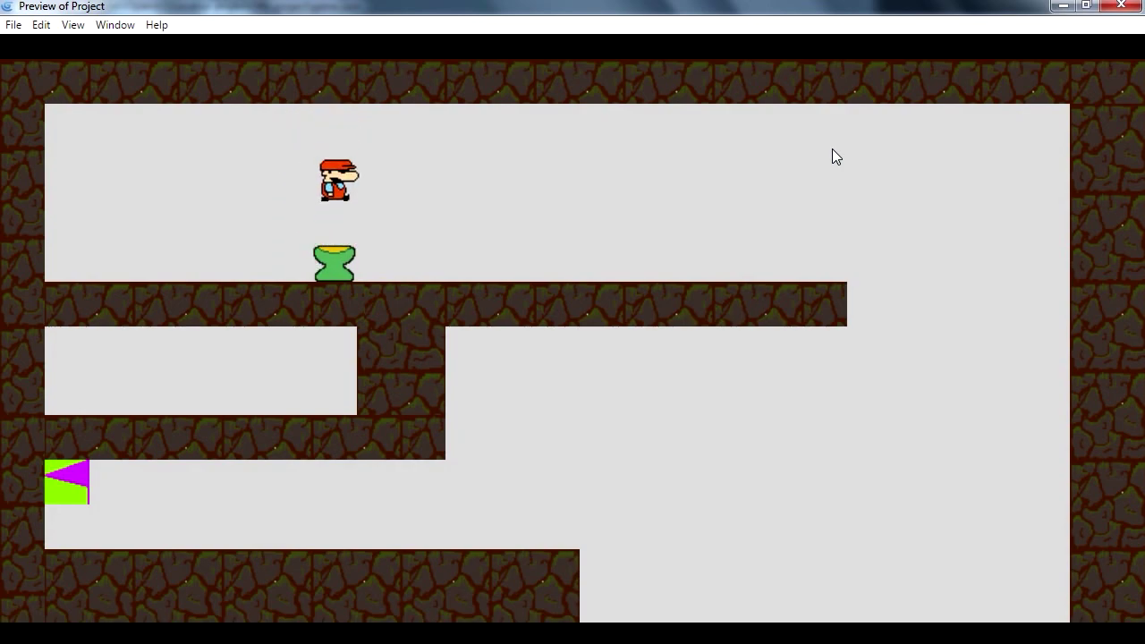
key(Left)
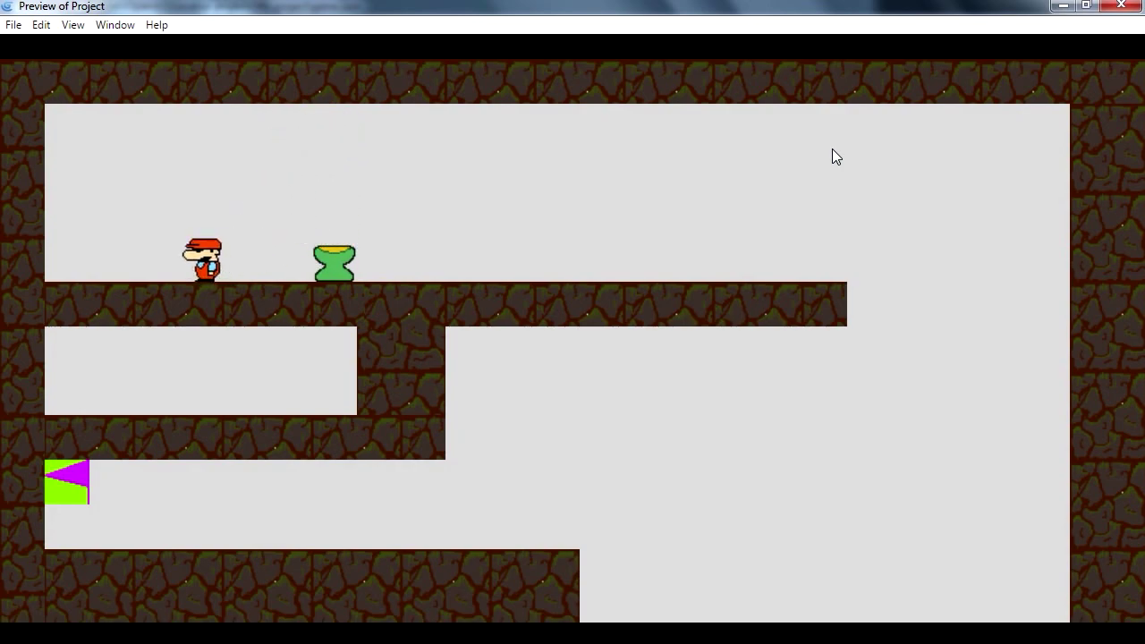
key(Right)
key(Right)
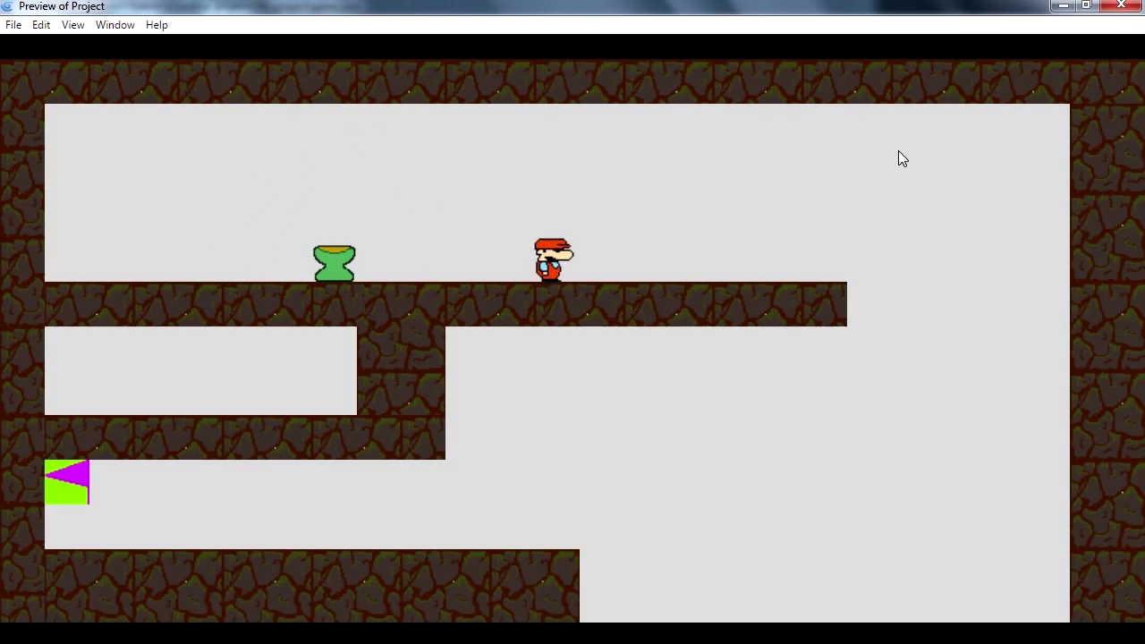
click(1124, 7)
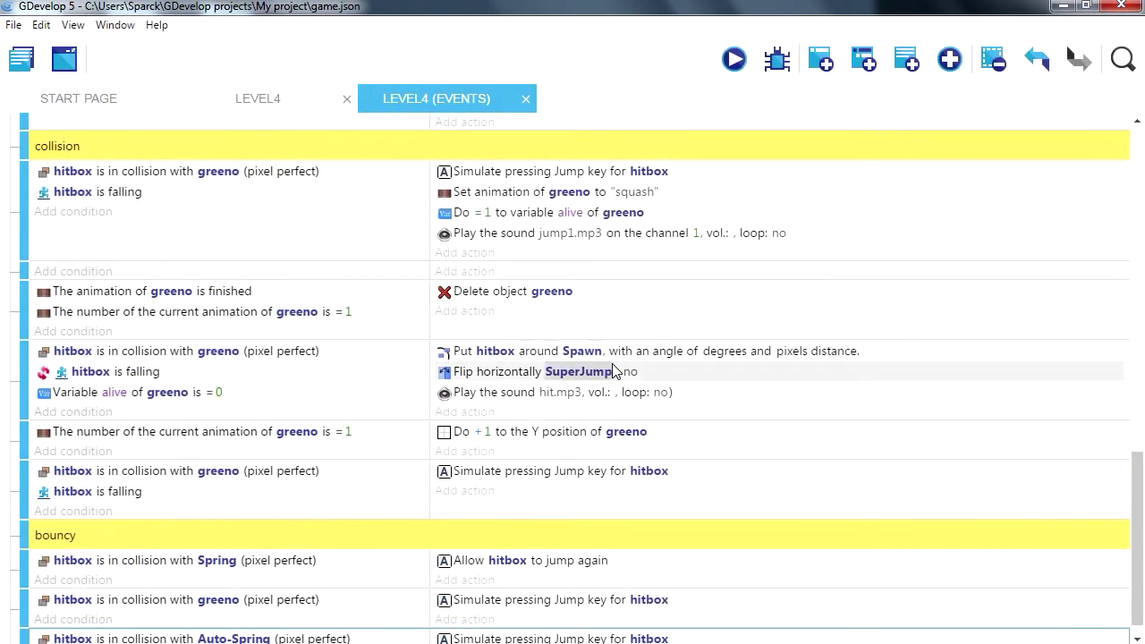
Place a second Auto-Spring and a four-tile block platform on the lower right, then preview.
click(270, 97)
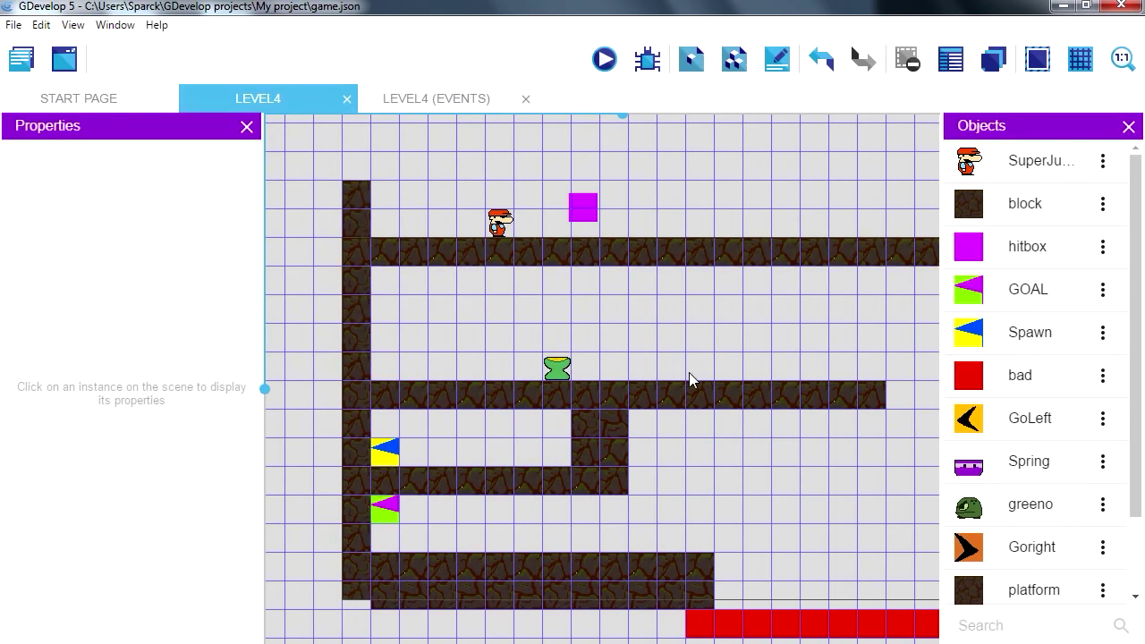
middle_drag(741, 491, 548, 469)
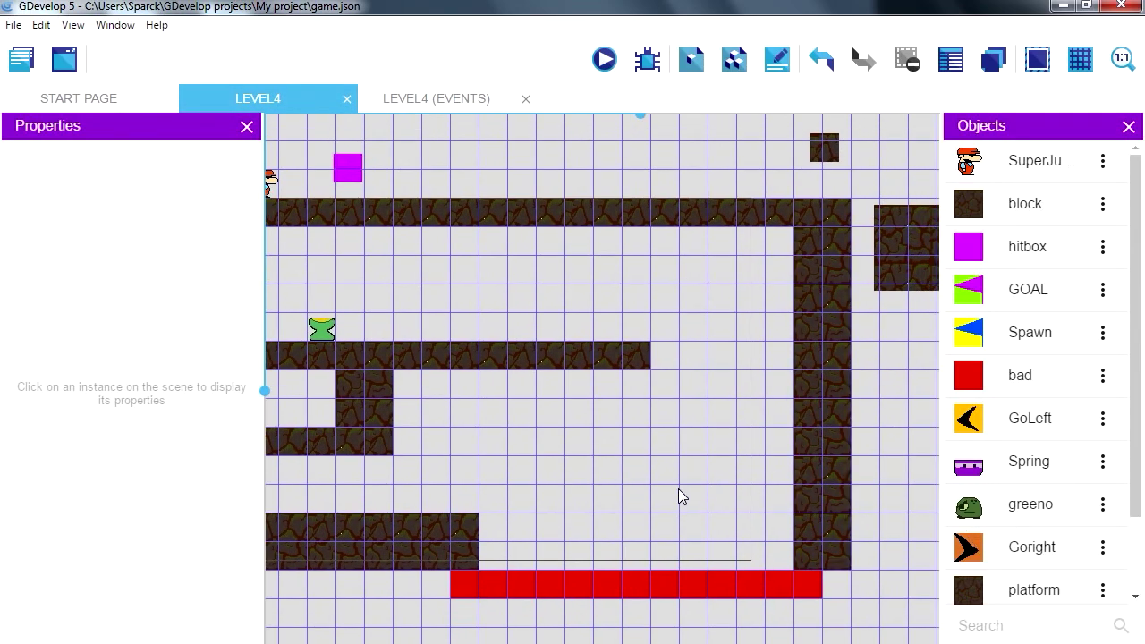
click(715, 454)
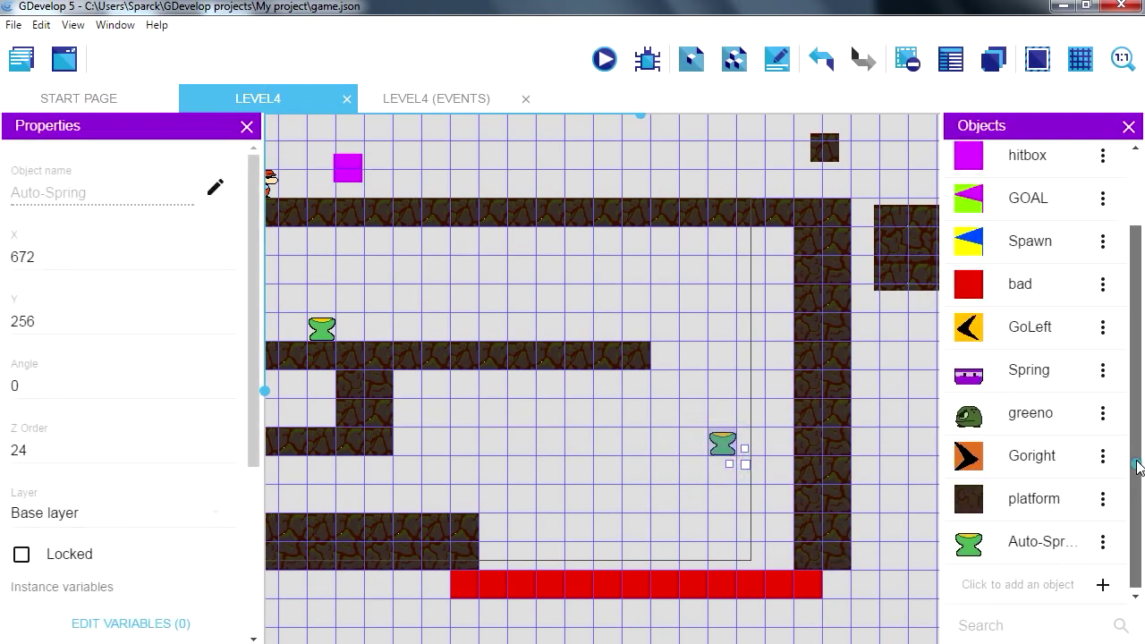
scroll(1136, 463, up, 3)
drag(969, 203, 536, 458)
drag(636, 476, 592, 467)
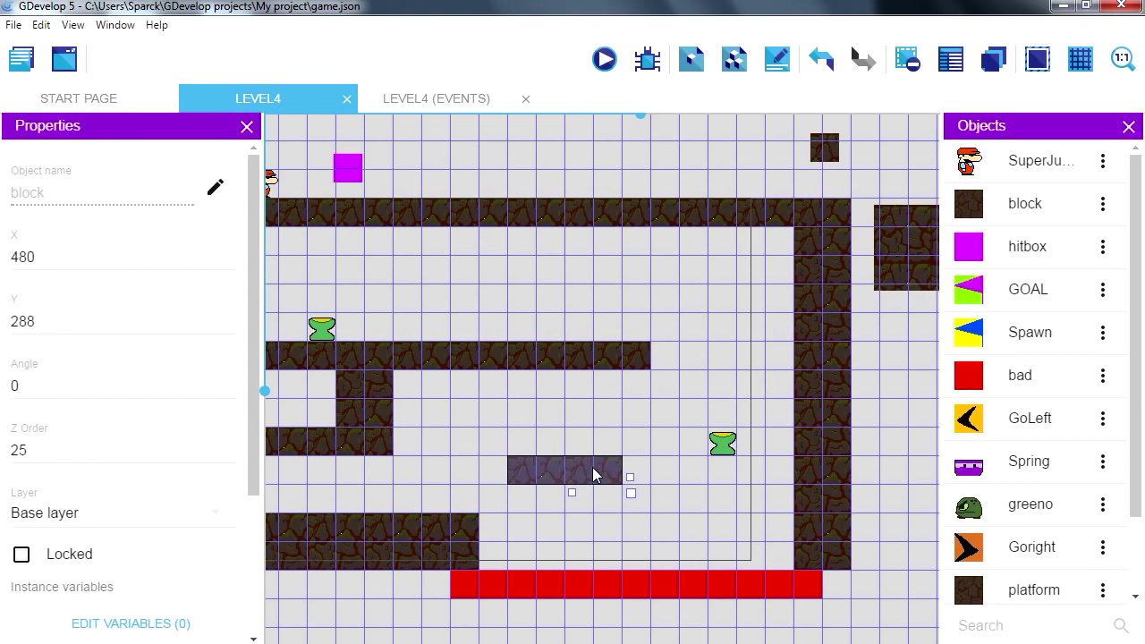
mouse_move(723, 452)
mouse_down()
mouse_move(721, 480)
mouse_move(700, 480)
mouse_up()
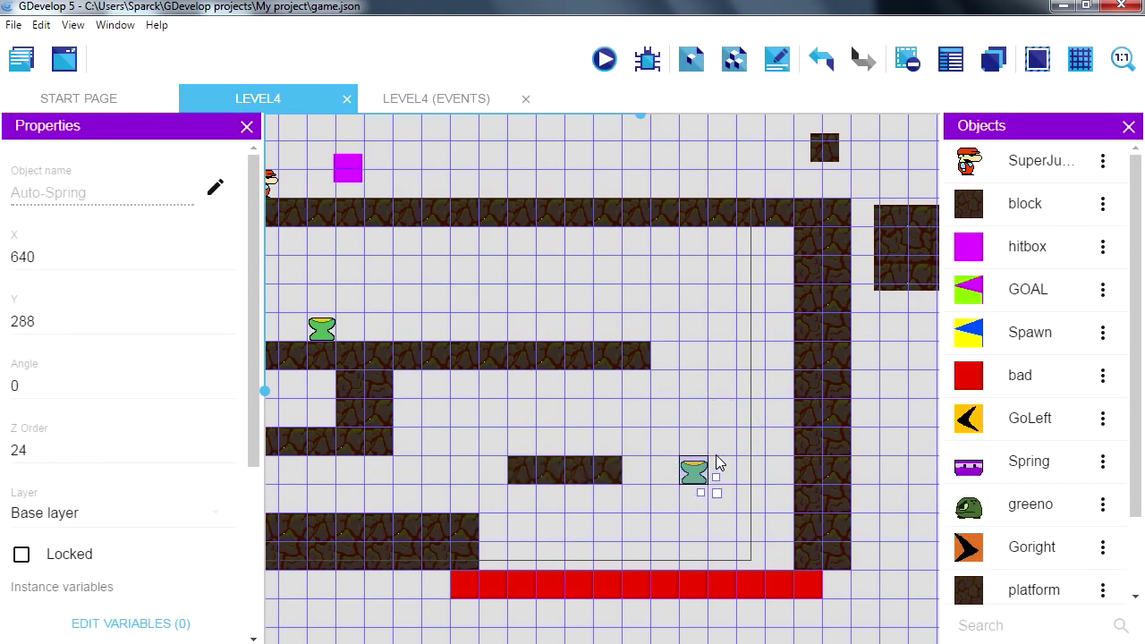
click(699, 401)
click(604, 60)
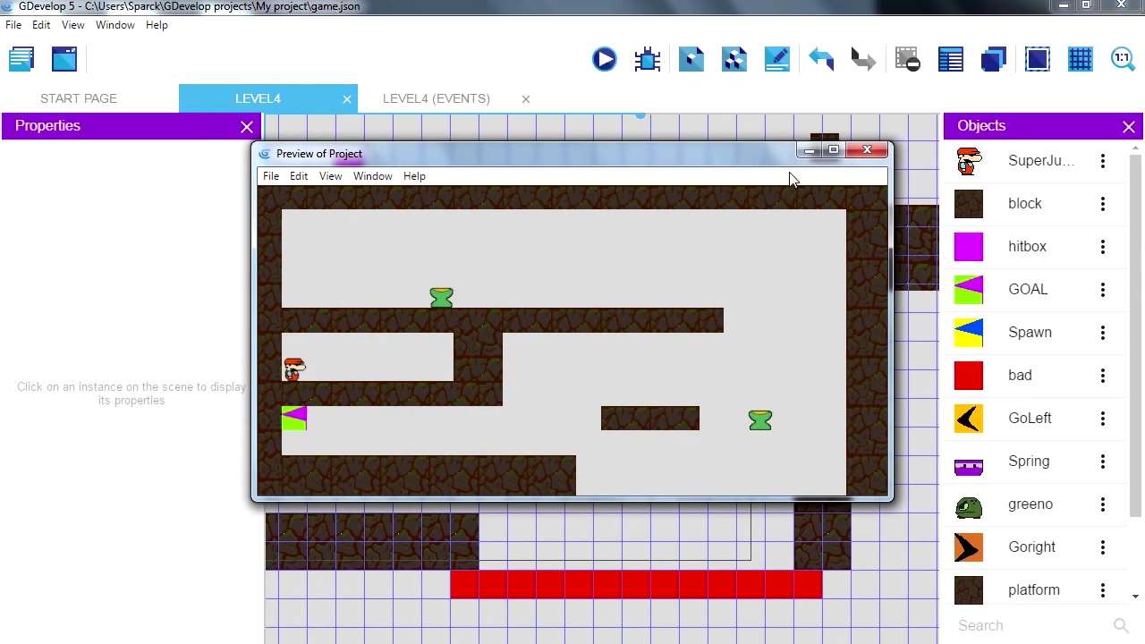
Maximize the preview, jump the character around the Auto-Spring, then close it.
click(831, 152)
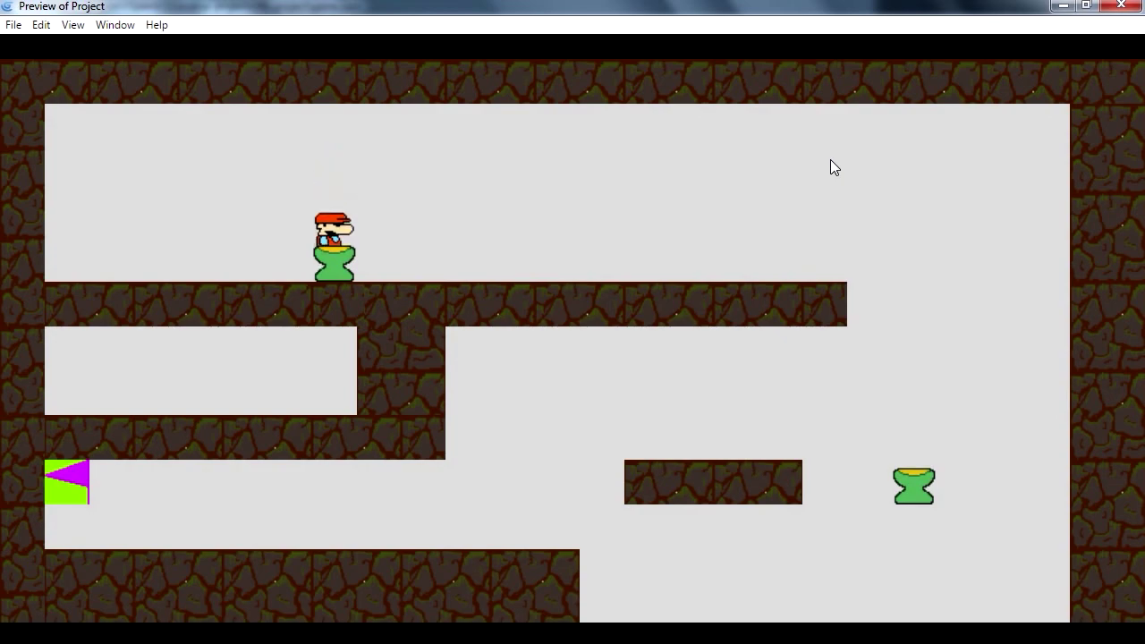
key(Left)
key(Up)
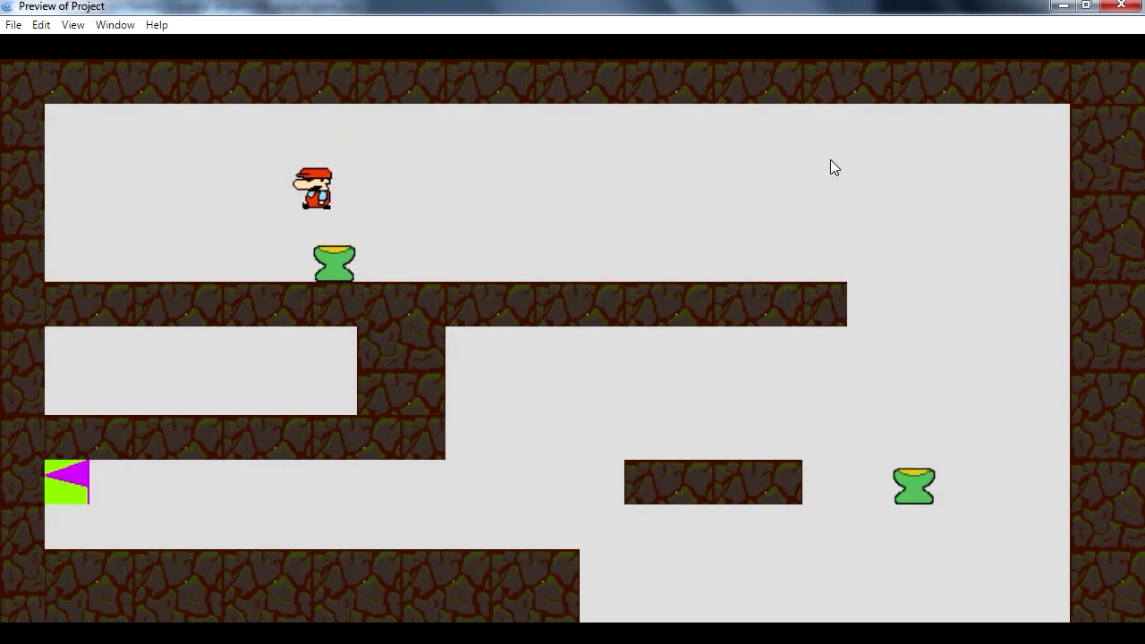
key(Up)
key(Right)
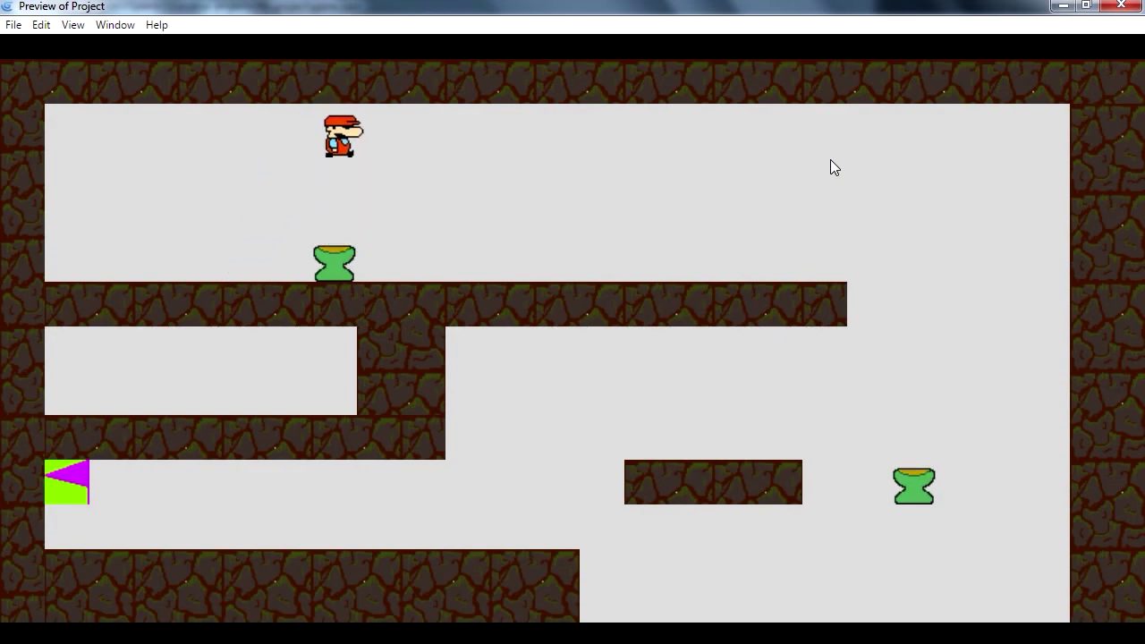
click(1127, 9)
Raise a platform up-right, move the Spawn flag onto the middle ledge, and reposition the Auto-Spring.
mouse_move(524, 365)
mouse_down()
mouse_move(728, 307)
mouse_move(711, 322)
mouse_up()
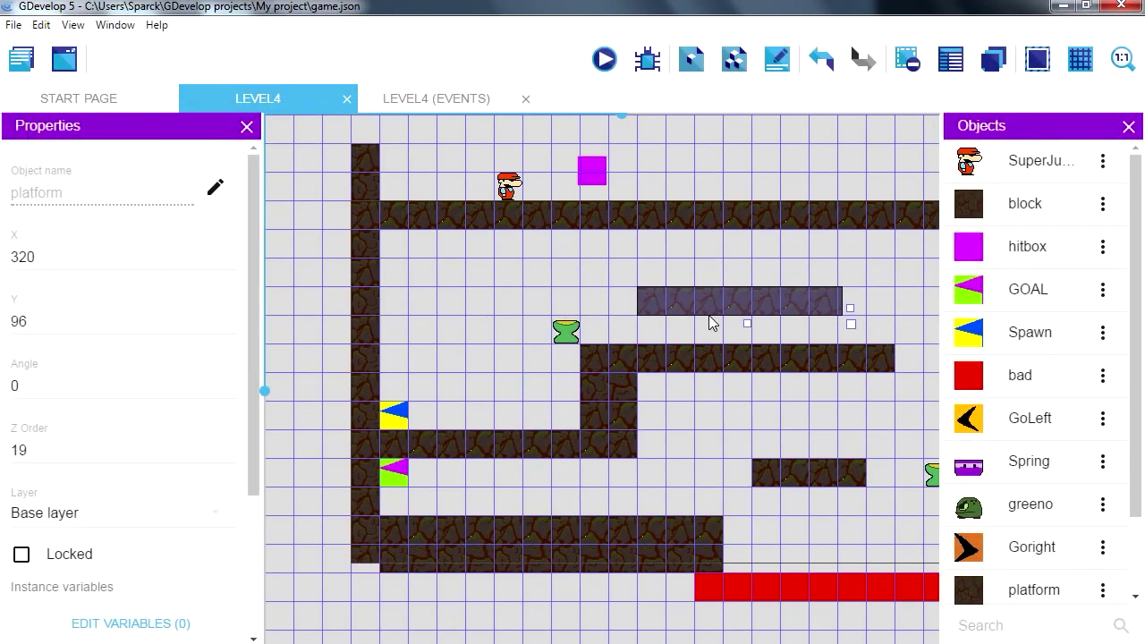
mouse_move(565, 332)
mouse_down()
mouse_move(544, 367)
mouse_move(543, 392)
mouse_move(555, 390)
mouse_up()
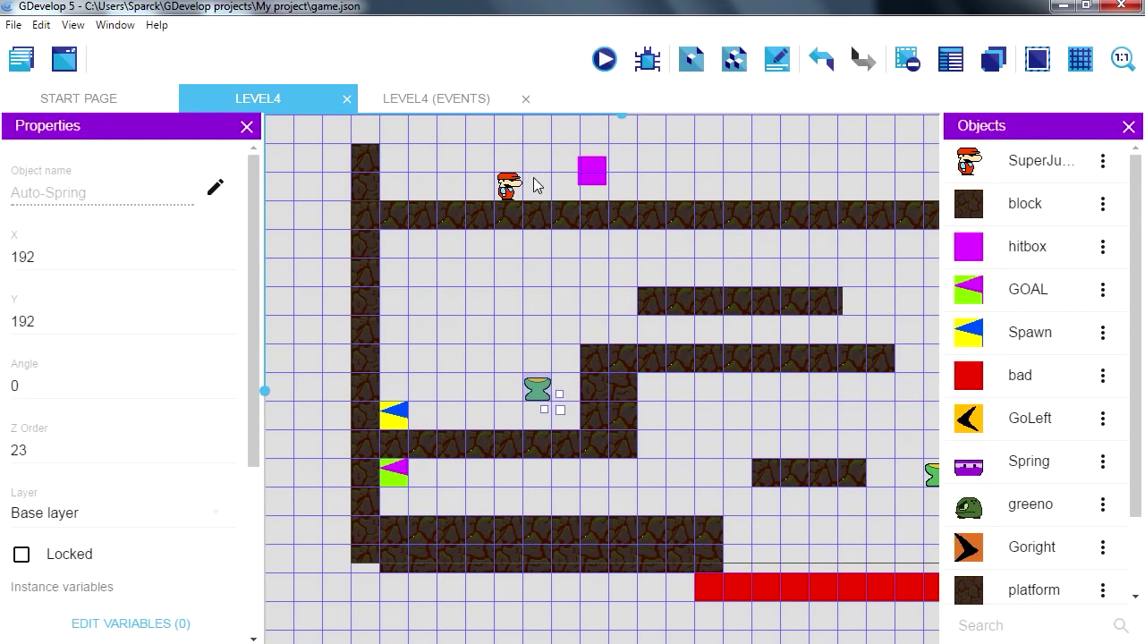
drag(400, 423, 609, 324)
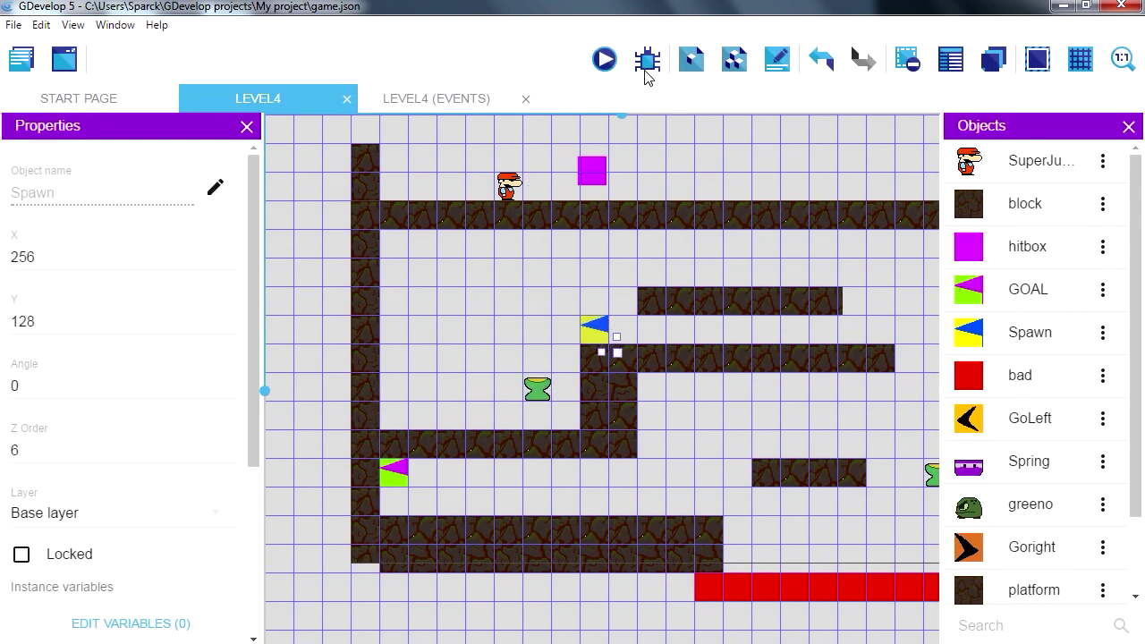
mouse_move(543, 396)
mouse_down()
mouse_move(542, 380)
mouse_move(514, 366)
mouse_up()
Preview the rearranged Level4 and jump the character between the ledges and lower floor.
click(606, 60)
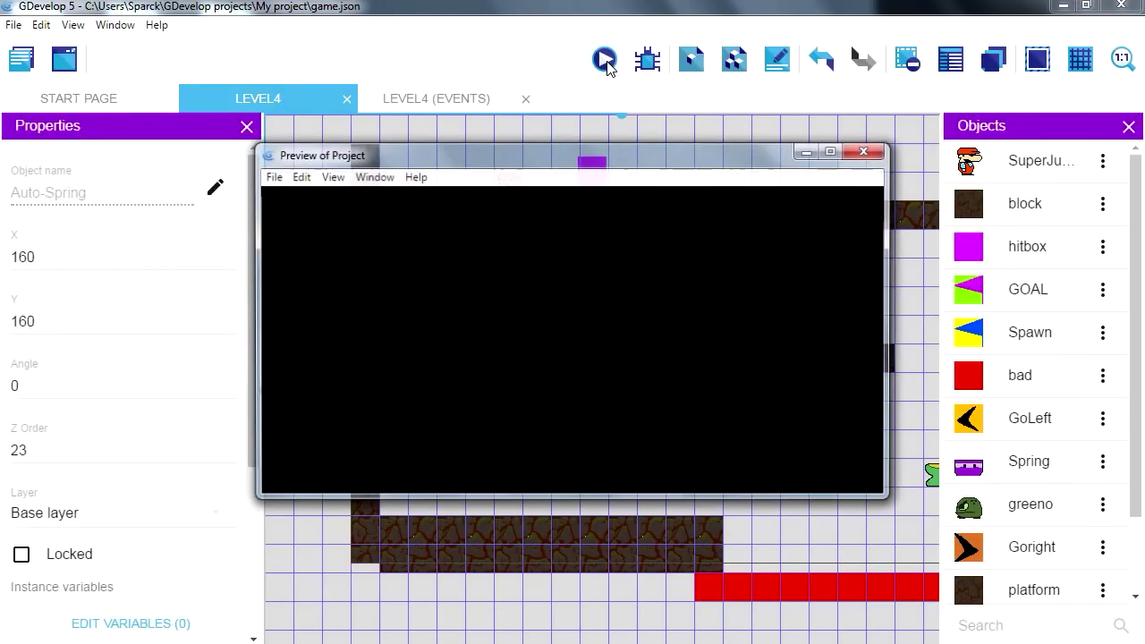
key(space)
key(Left)
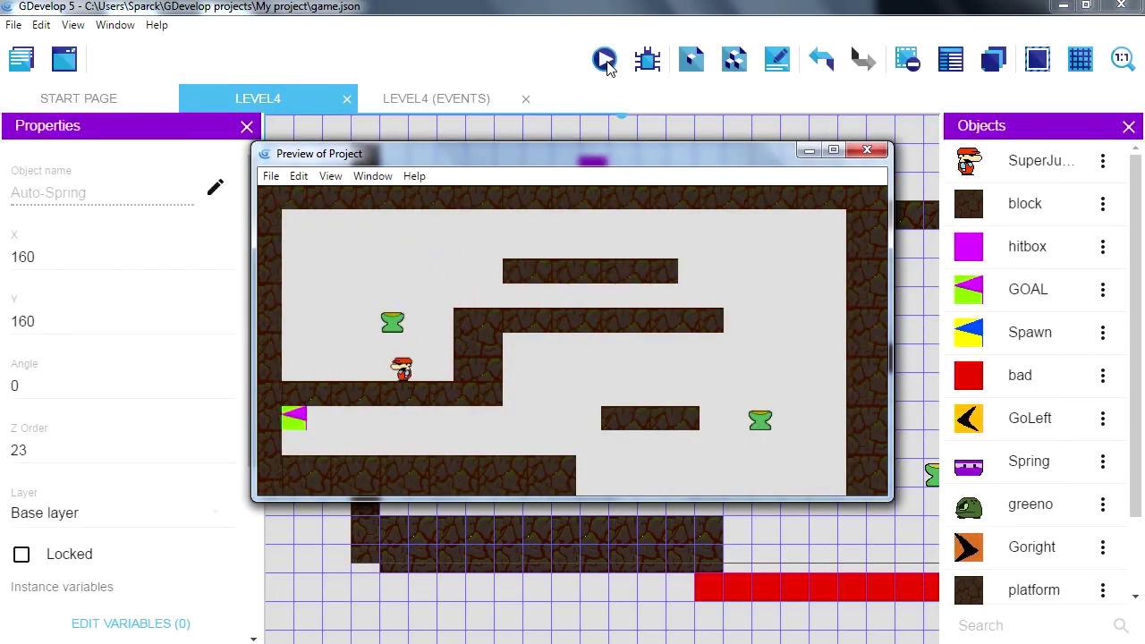
key(space)
key(Right)
key(Left)
key(space)
key(Right)
key(Left)
Steer the character toward the spring and onto the upper ledge, then close the preview.
key(space)
key(Left)
key(Right)
key(space)
key(Right)
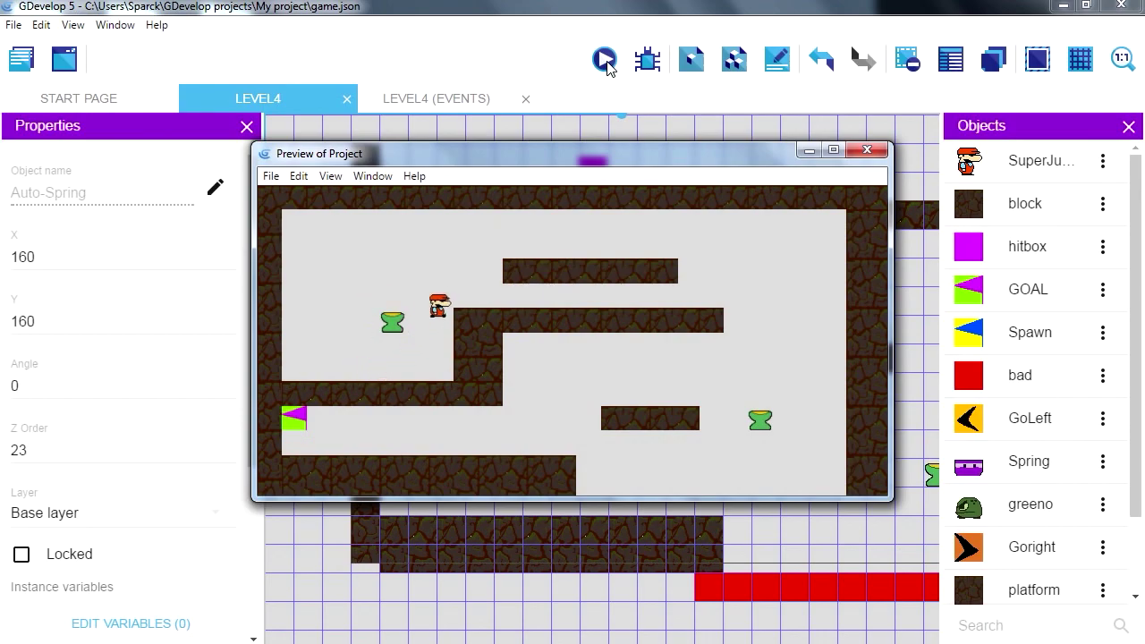
key(Left)
key(Left)
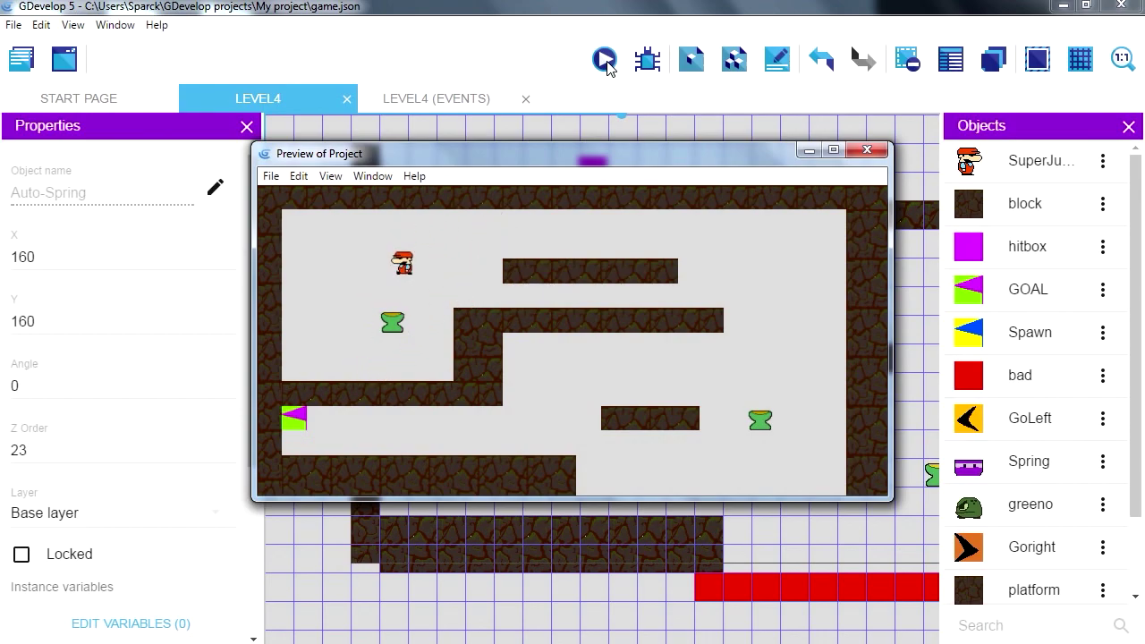
click(864, 151)
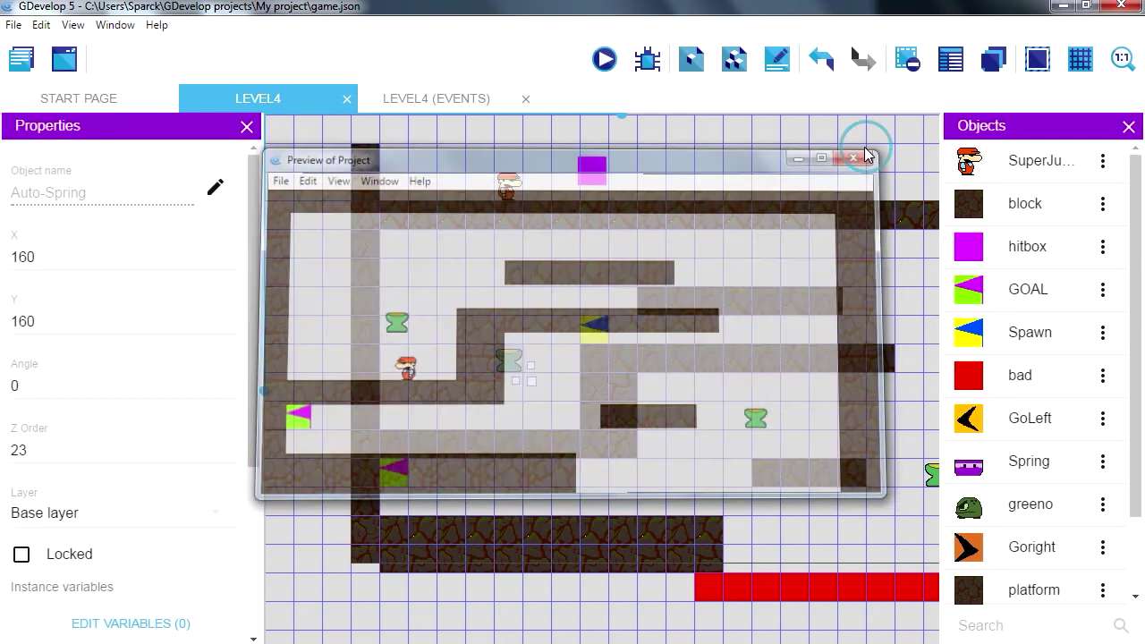
Delete the simulate-jump action from the Level4 Auto-Spring collision event.
click(424, 105)
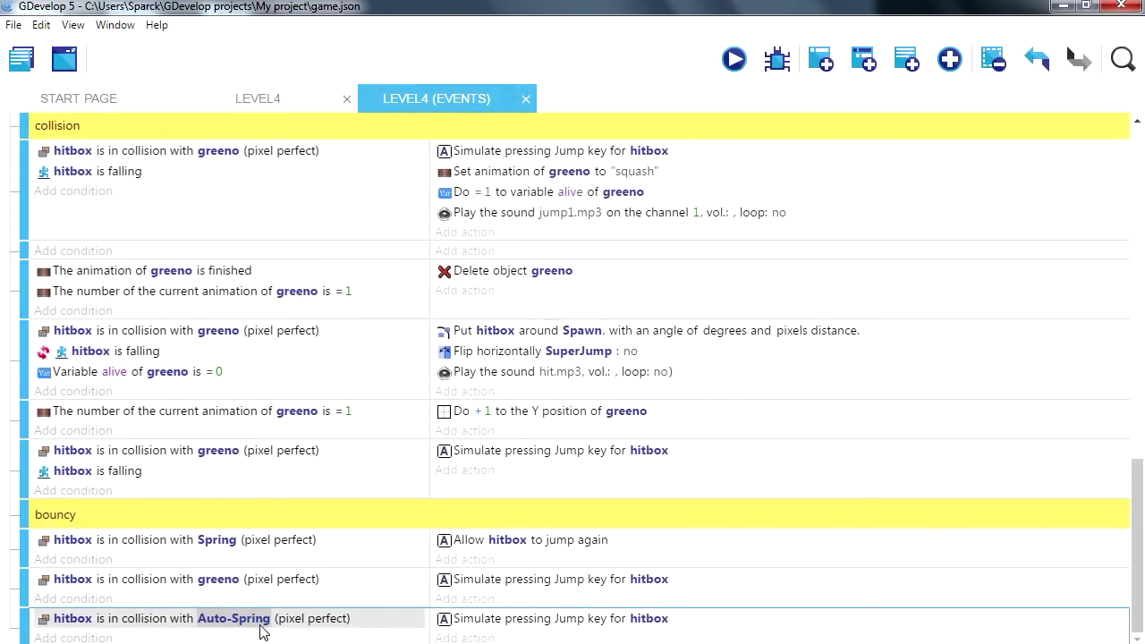
right_click(505, 626)
click(548, 549)
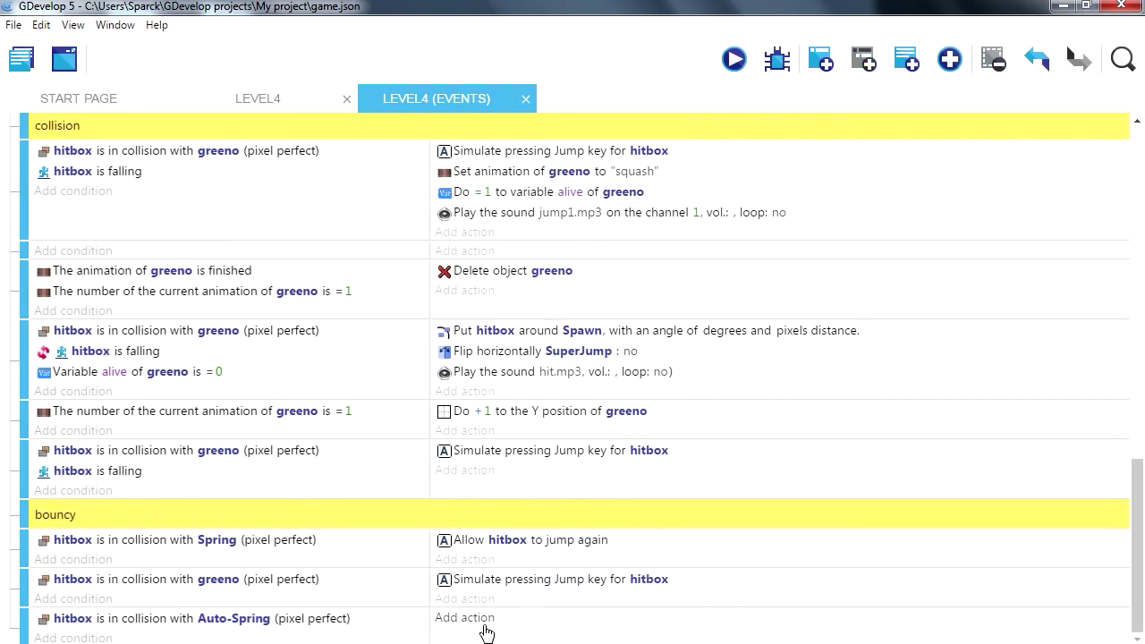
Add a Platform Behavior 'Allow again jumping' action for hitbox to the Auto-Spring event.
click(465, 618)
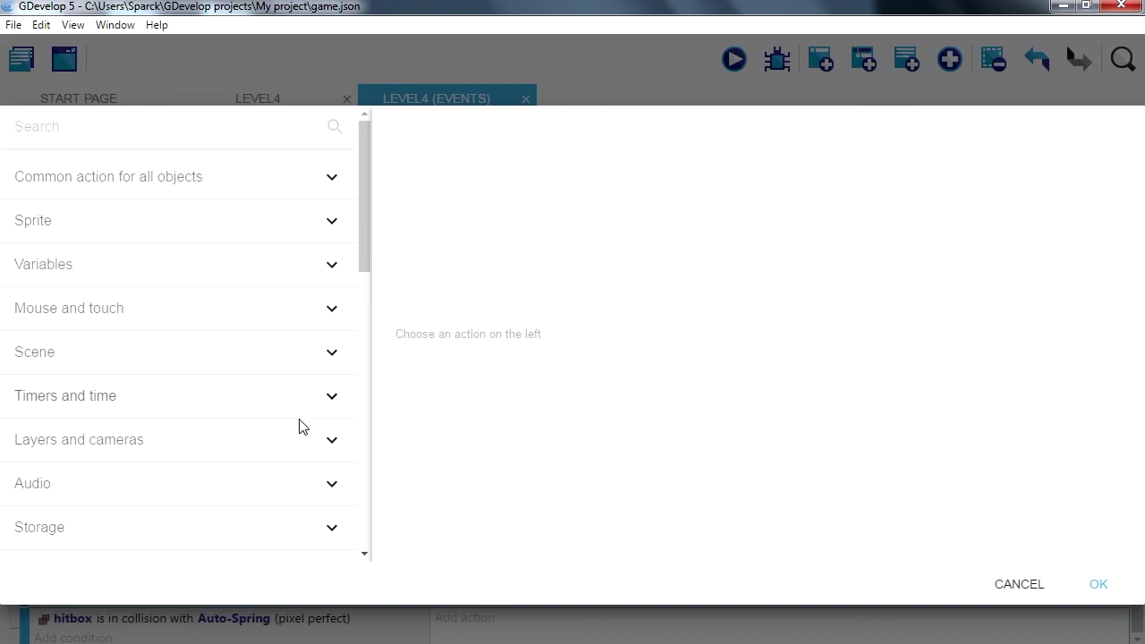
drag(363, 256, 361, 358)
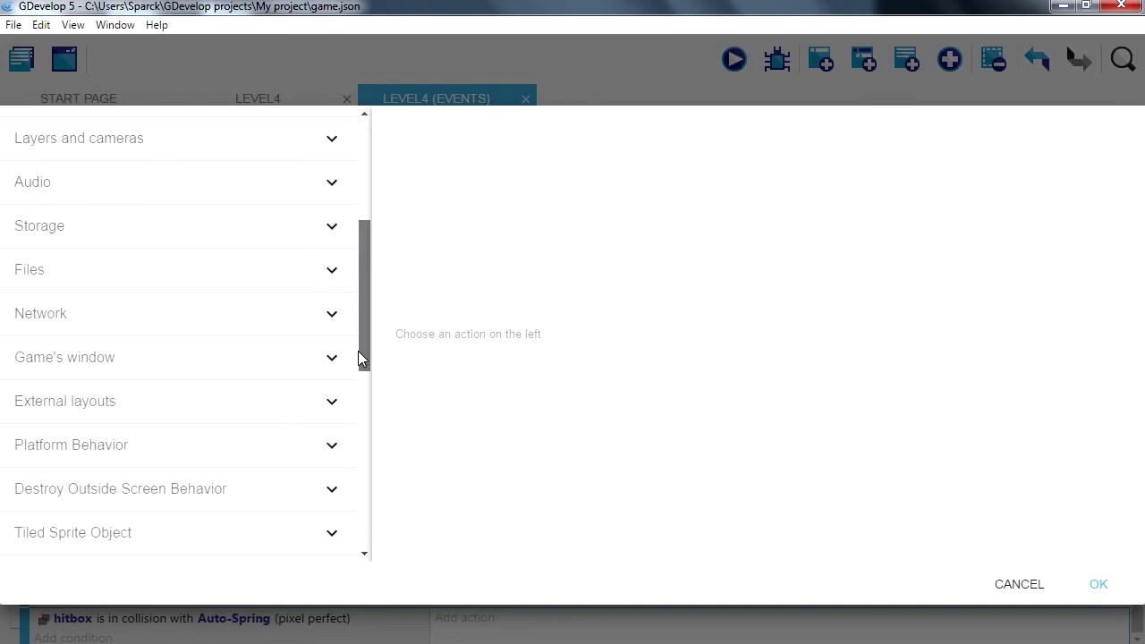
click(330, 444)
scroll(319, 468, down, 1)
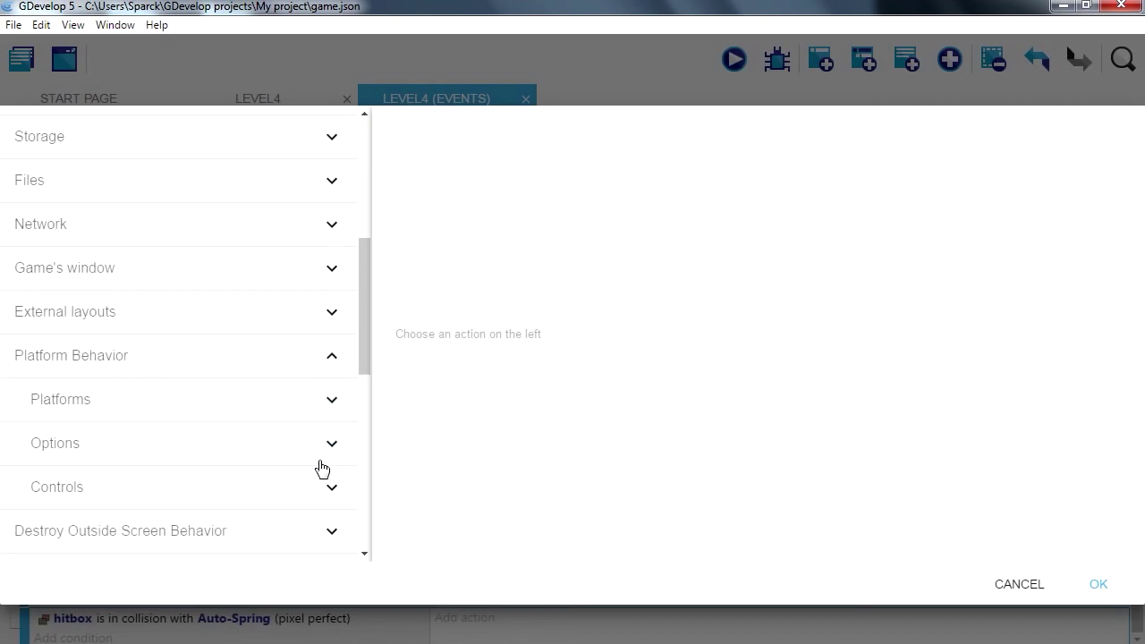
scroll(322, 470, down, 1)
click(330, 401)
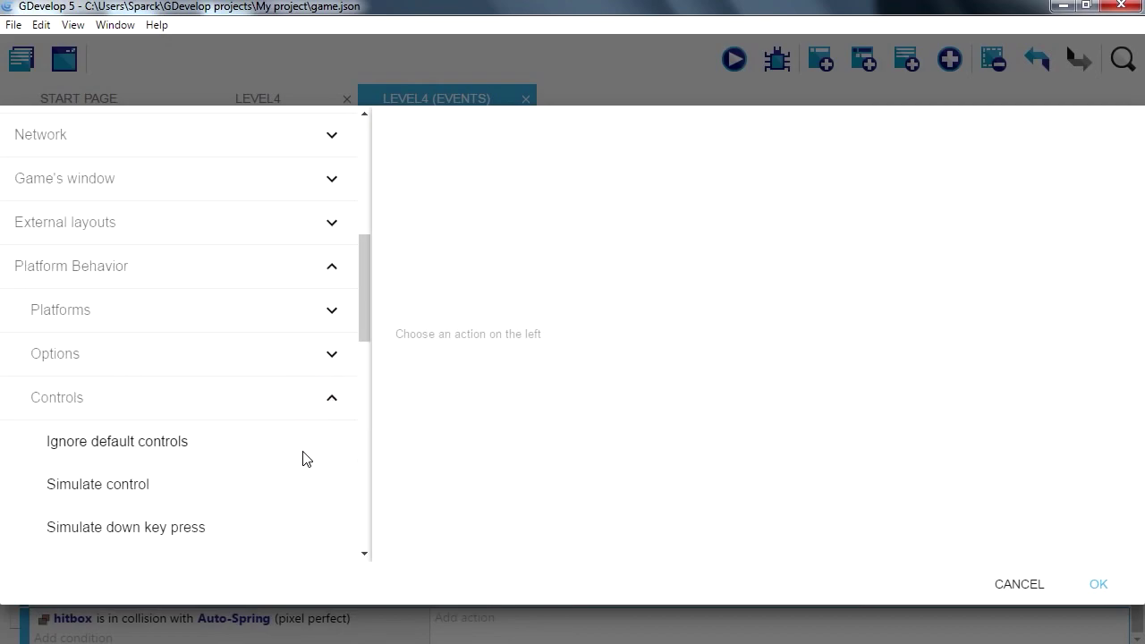
scroll(295, 465, down, 4)
scroll(228, 425, up, 2)
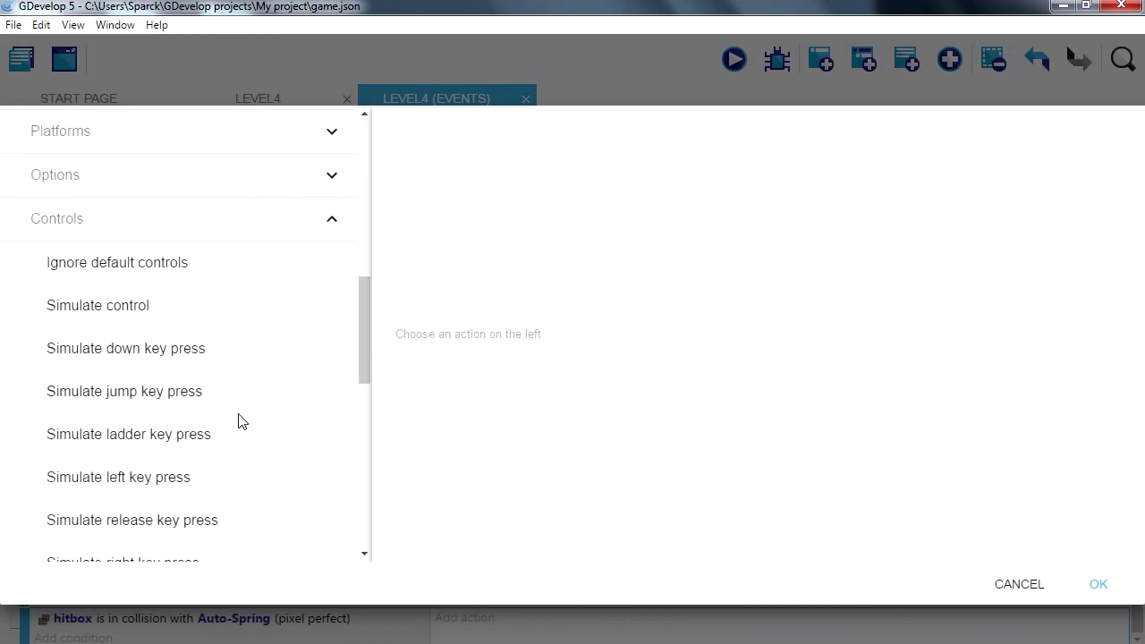
scroll(245, 419, up, 2)
click(320, 358)
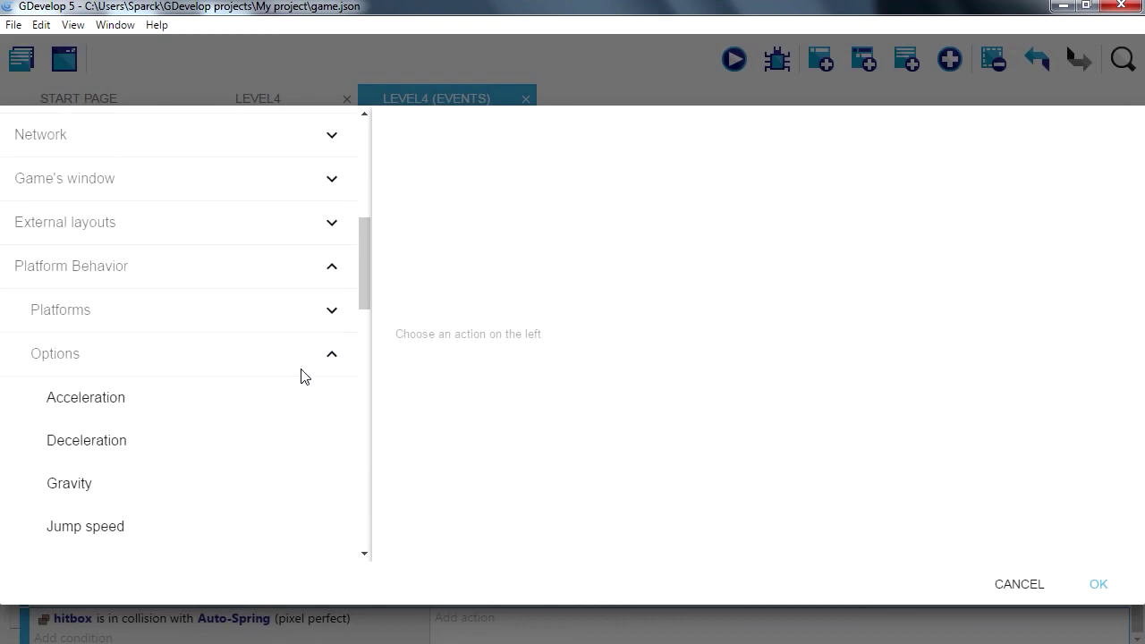
scroll(233, 498, down, 1)
scroll(228, 493, down, 1)
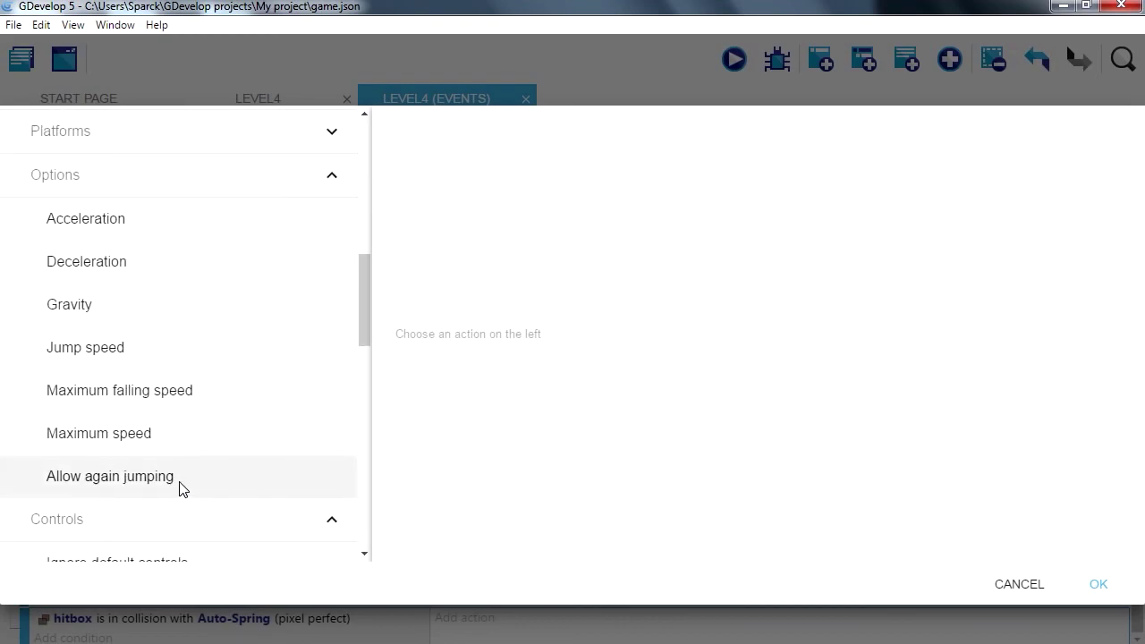
click(182, 490)
click(434, 178)
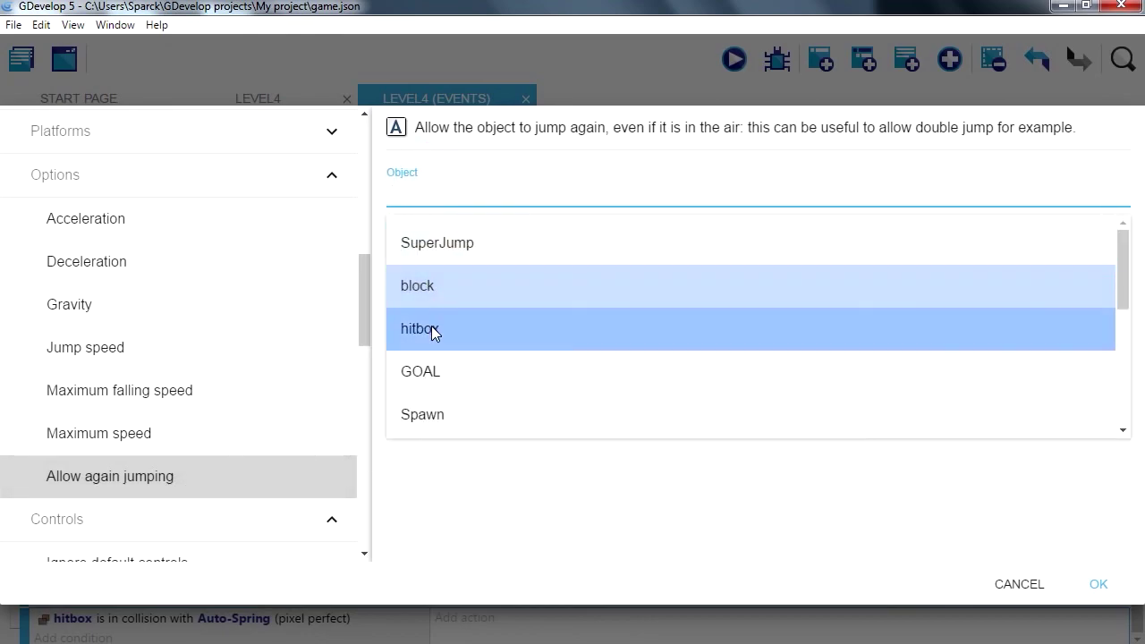
click(461, 345)
click(1100, 583)
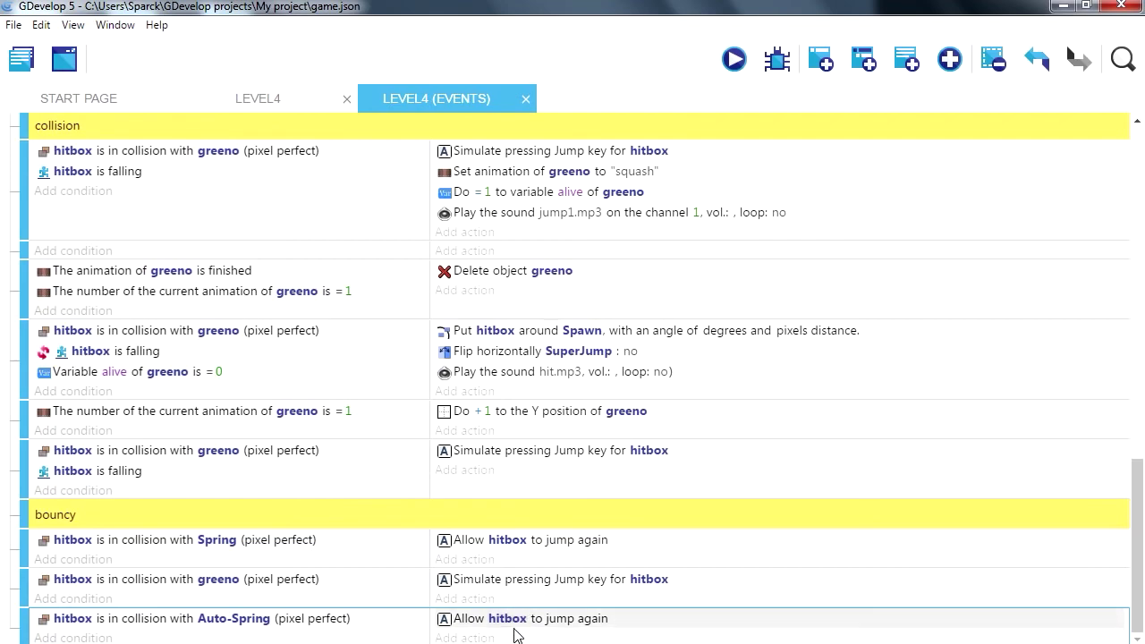
Preview Level4 and run and jump the player around the spring and greeno enemies.
click(735, 59)
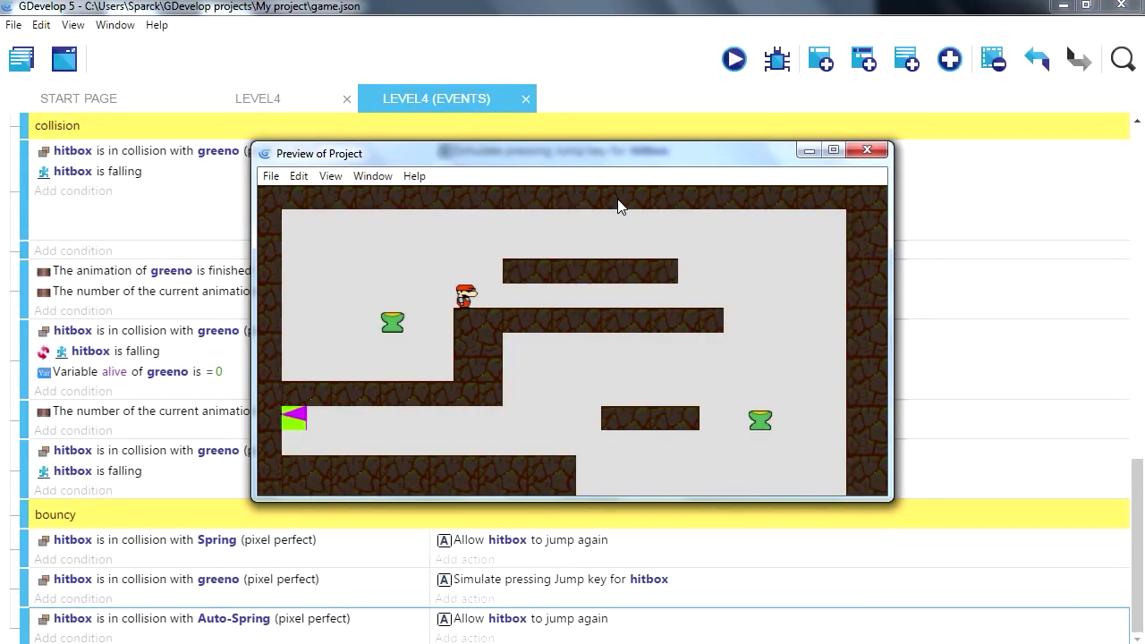
key(Left)
key(Right)
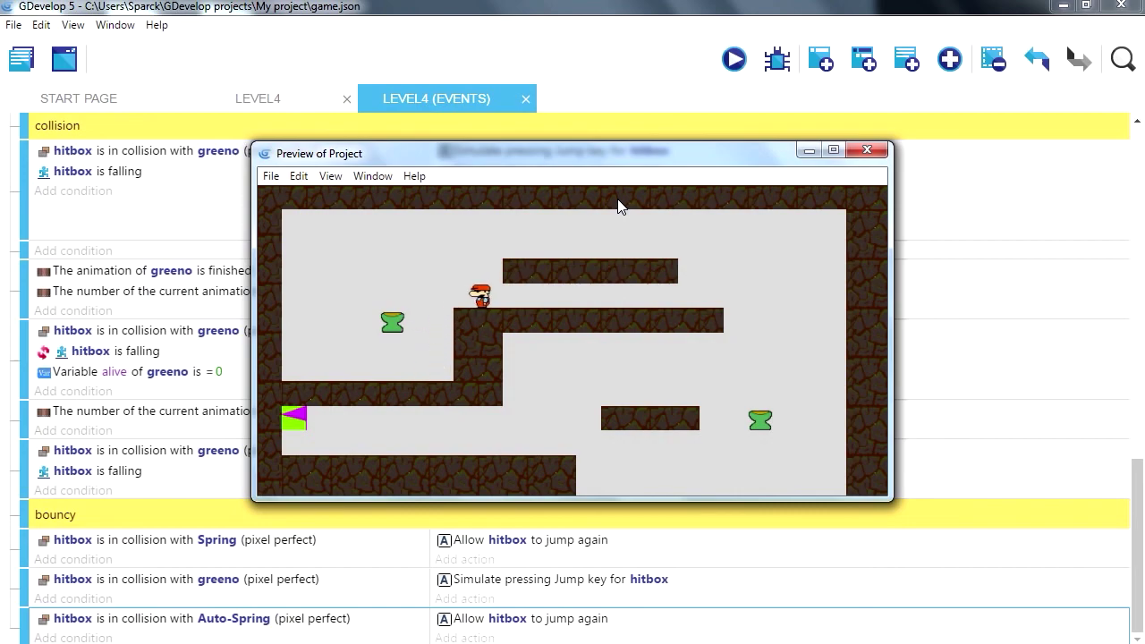
key(Left)
key(Left)
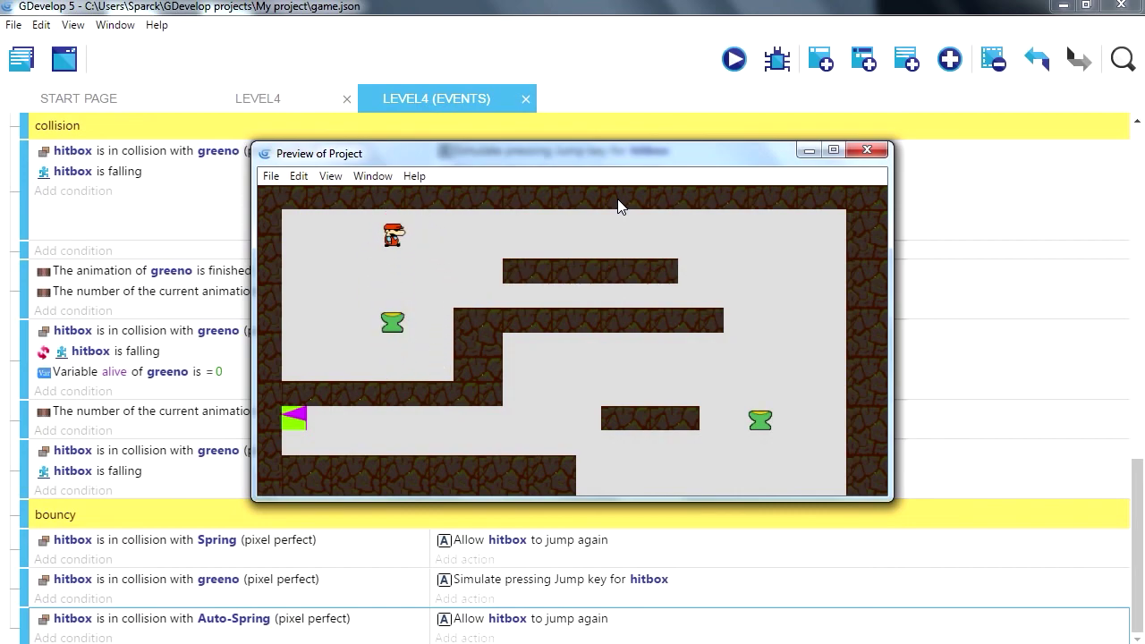
key(Right)
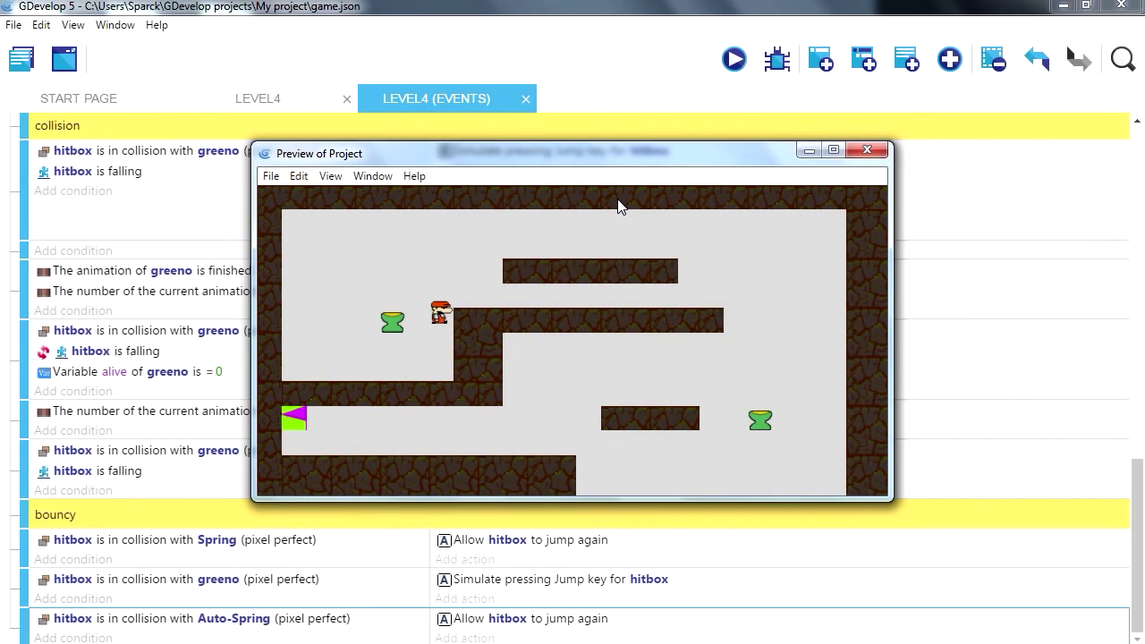
key(Left)
key(space)
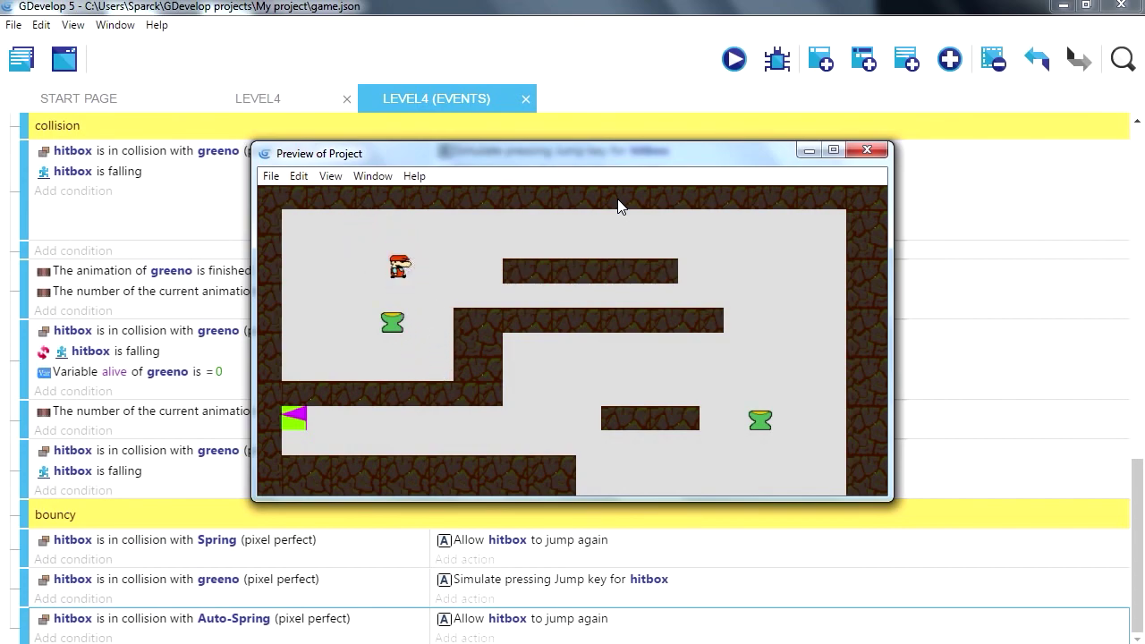
key(Right)
key(space)
key(Left)
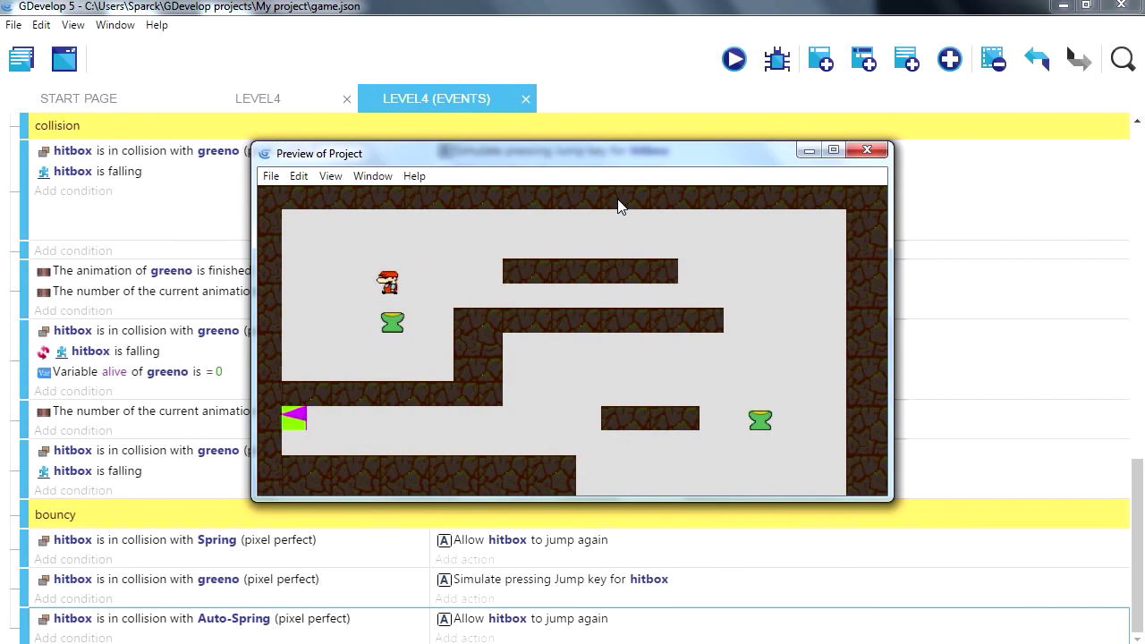
key(Right)
key(Left)
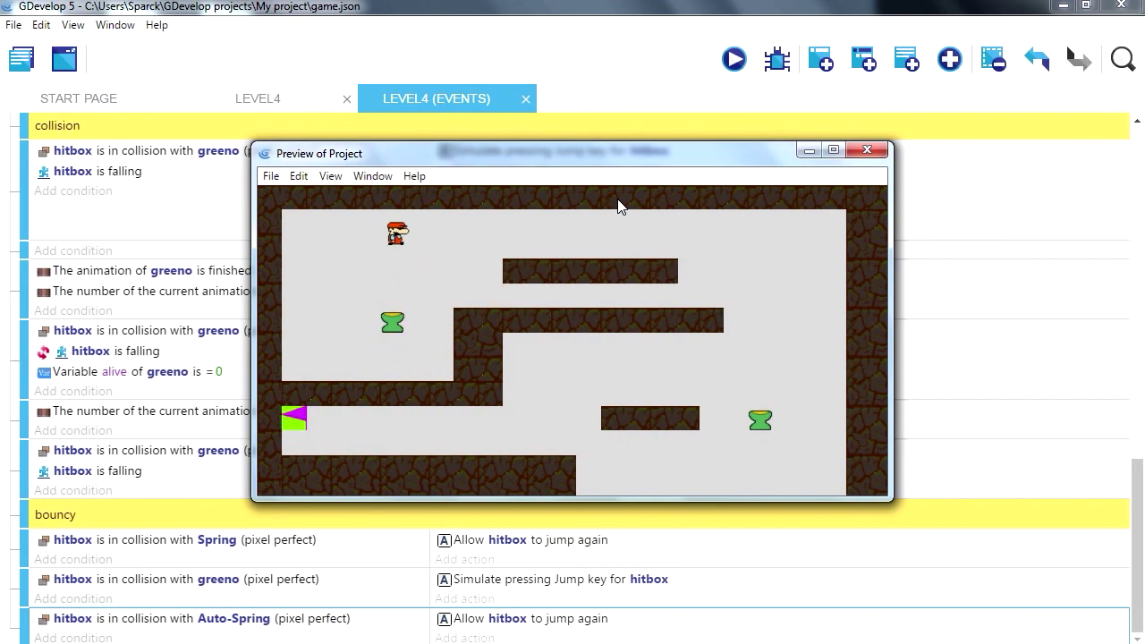
Add a 'Simulate jump key press' action for hitbox to the Auto-Spring event and preview it.
click(866, 149)
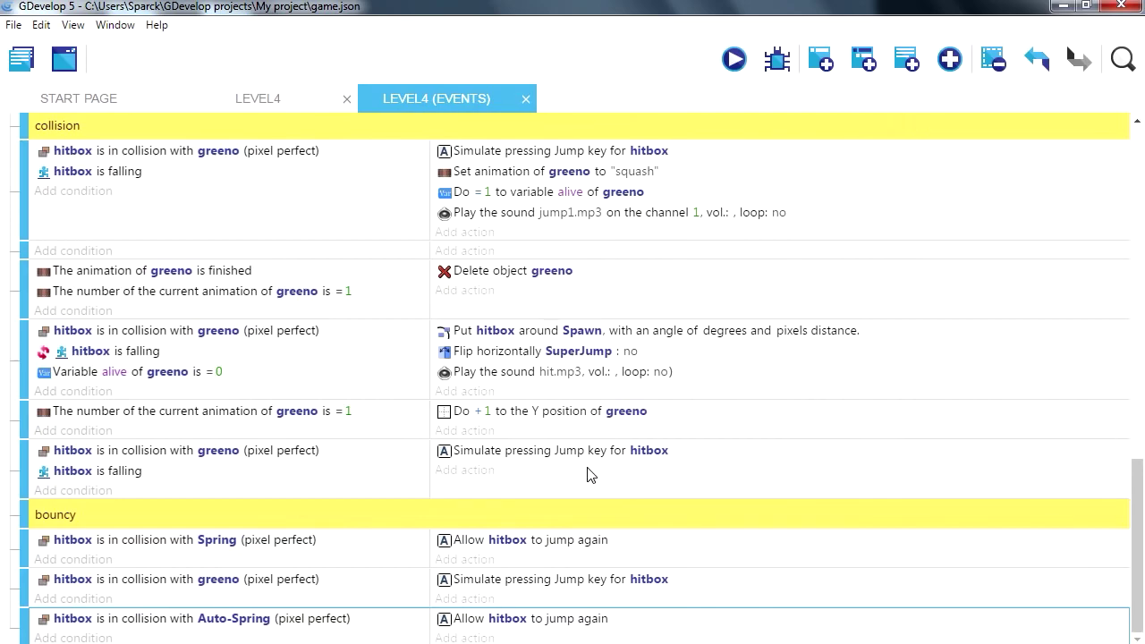
click(474, 637)
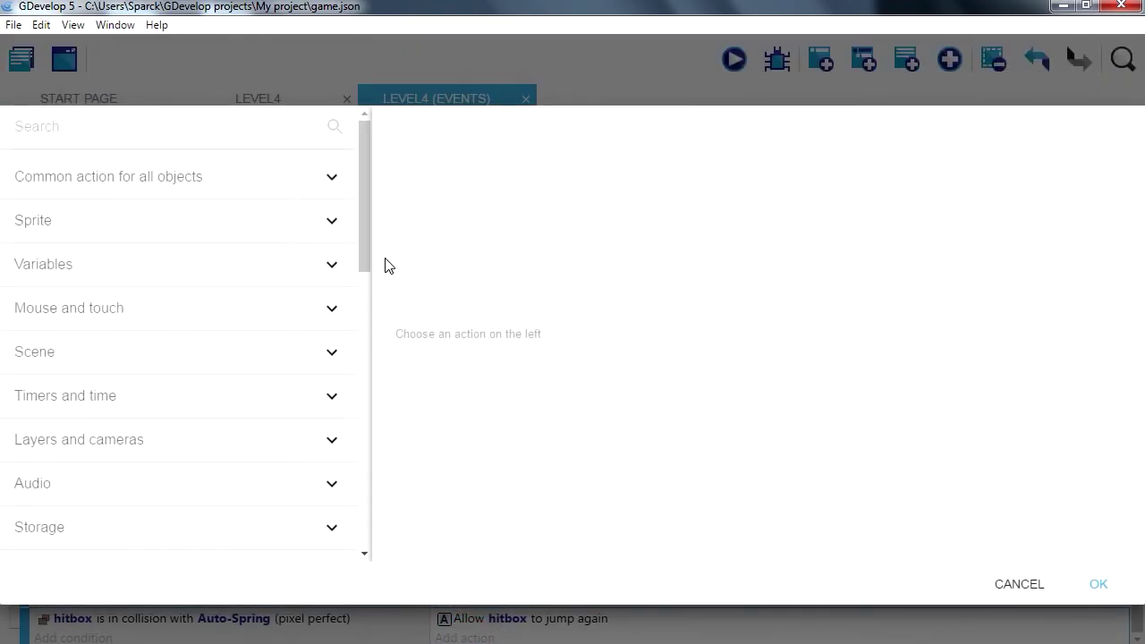
drag(363, 250, 363, 409)
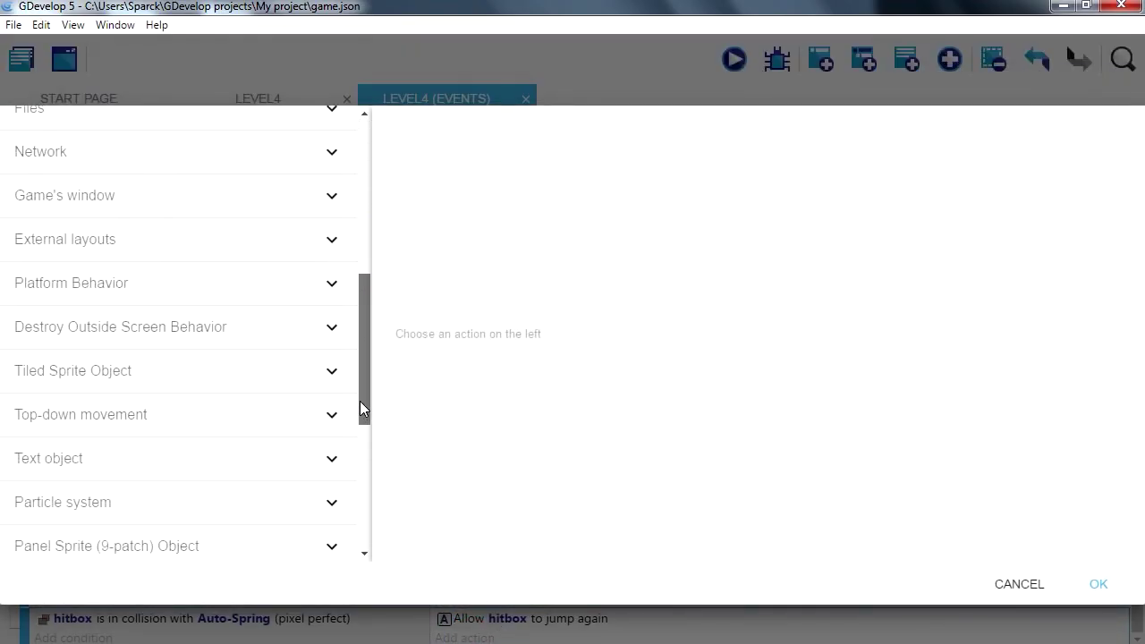
click(329, 282)
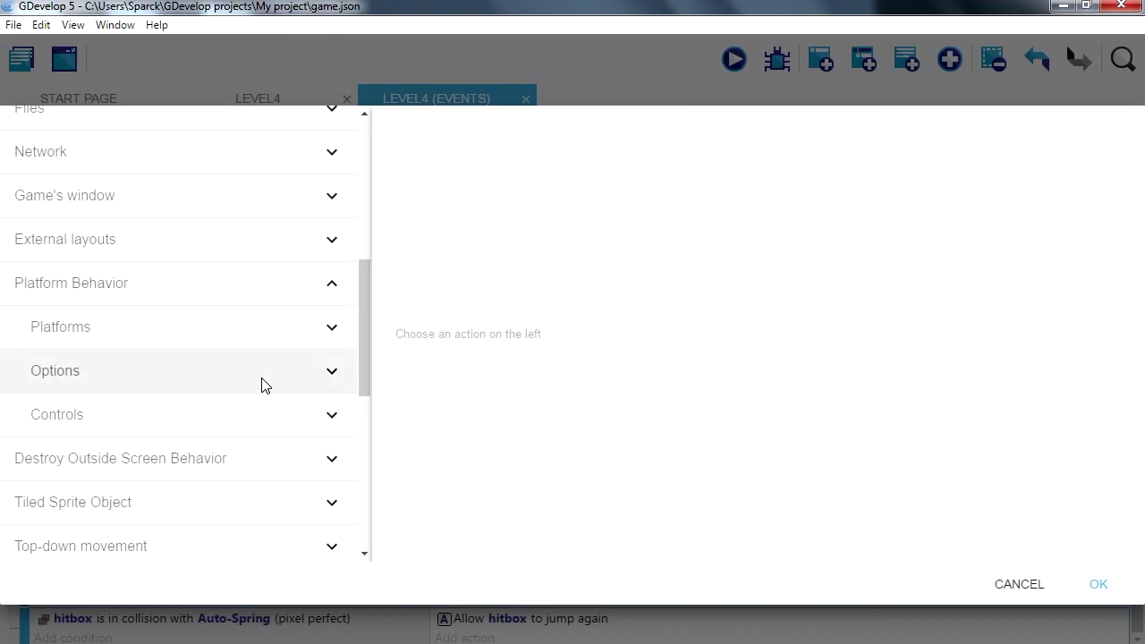
click(251, 414)
scroll(256, 465, down, 3)
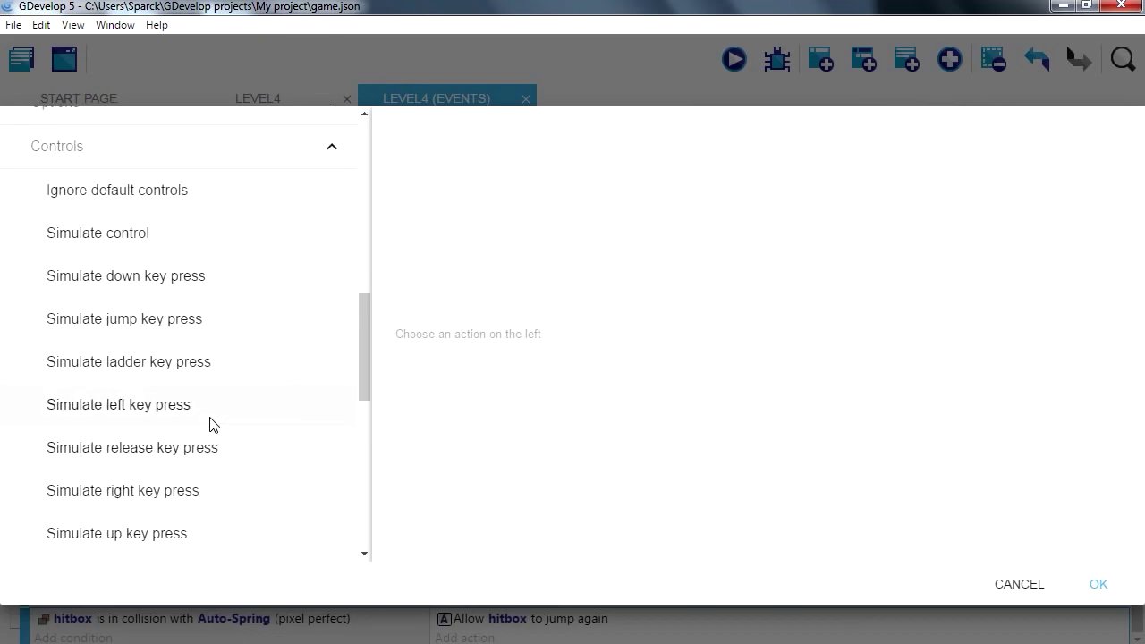
click(199, 322)
click(468, 193)
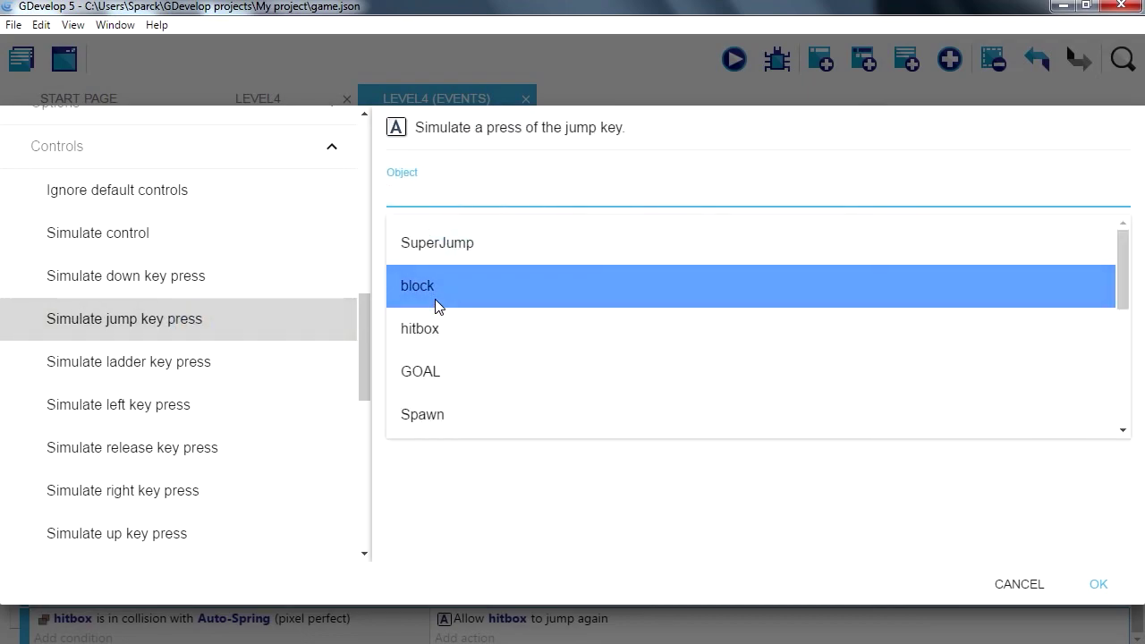
click(452, 331)
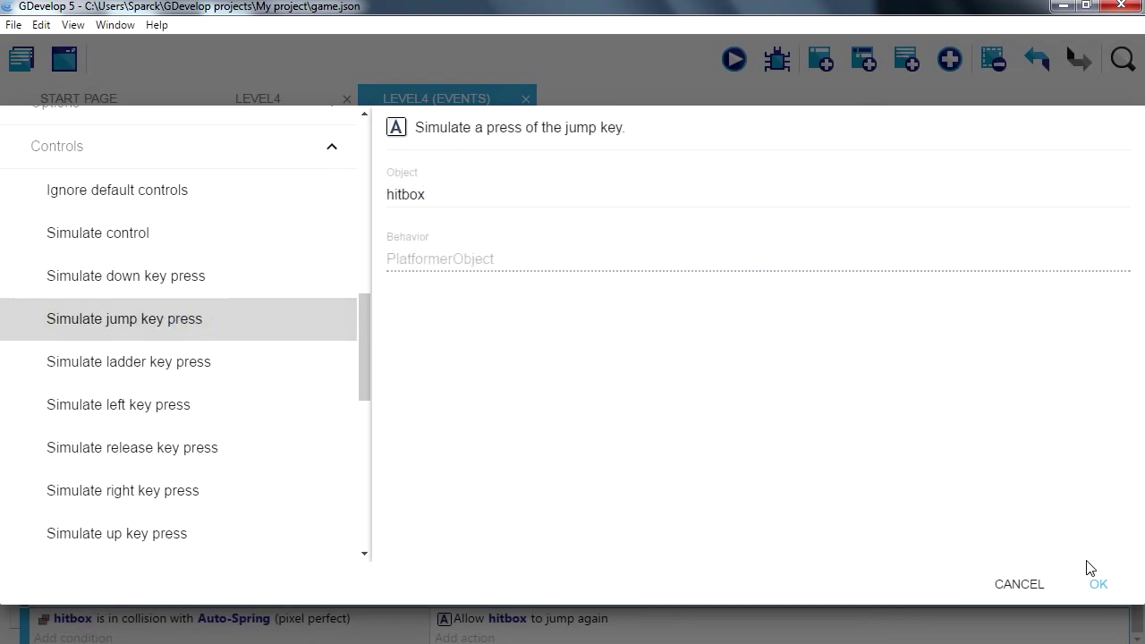
click(1096, 582)
click(735, 61)
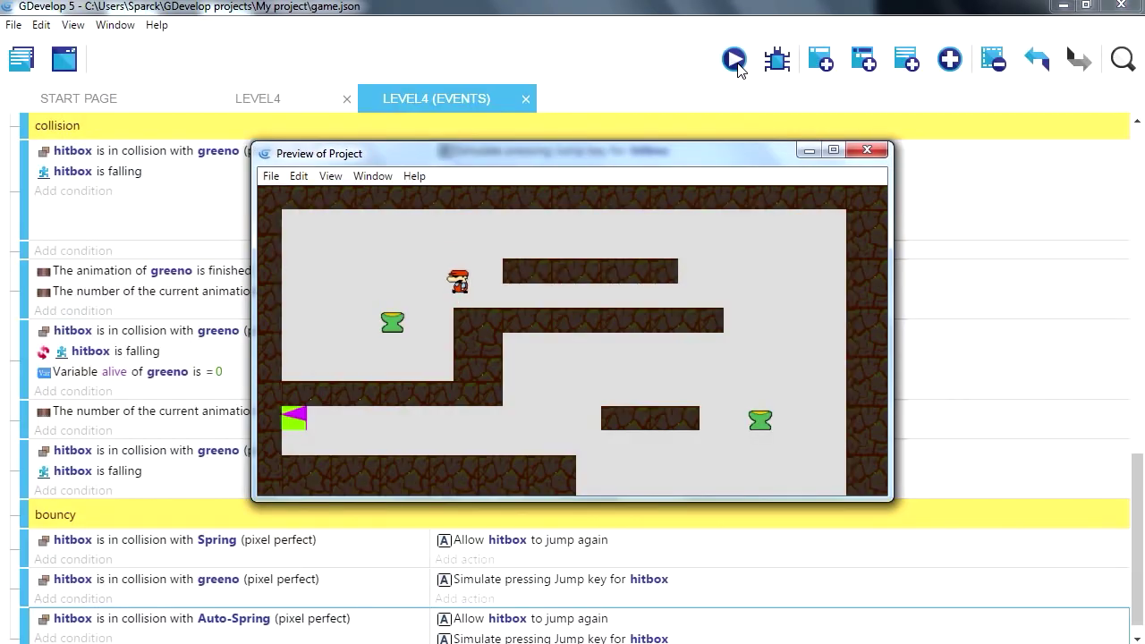
Test the auto-bounce by jumping, running along the platform and bouncing off greeno.
key(Left)
key(space)
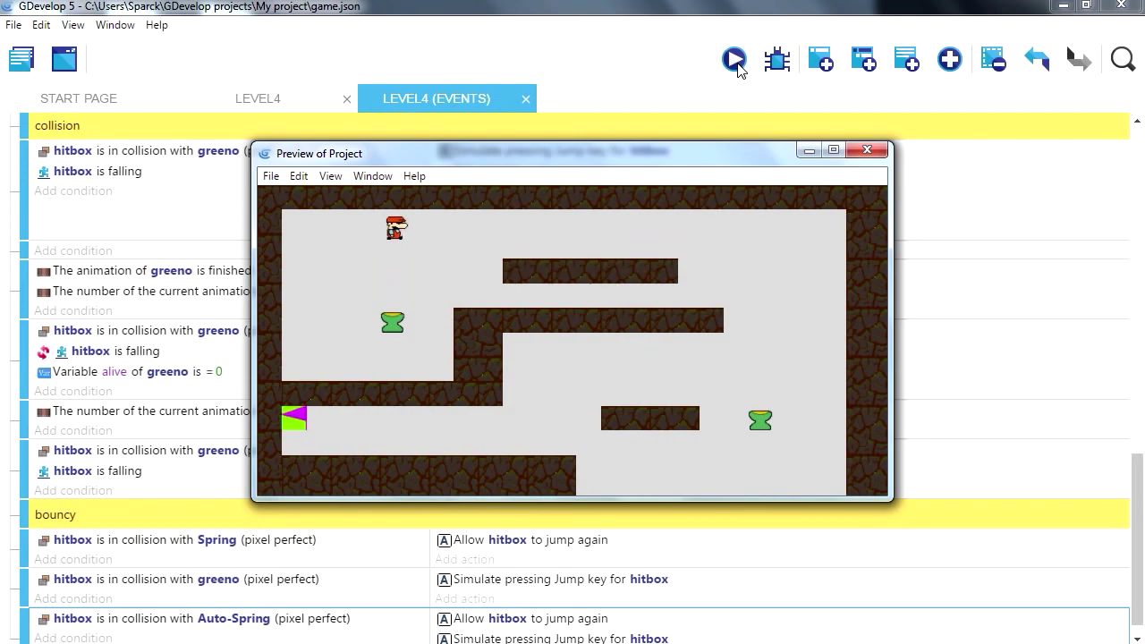
key(Right)
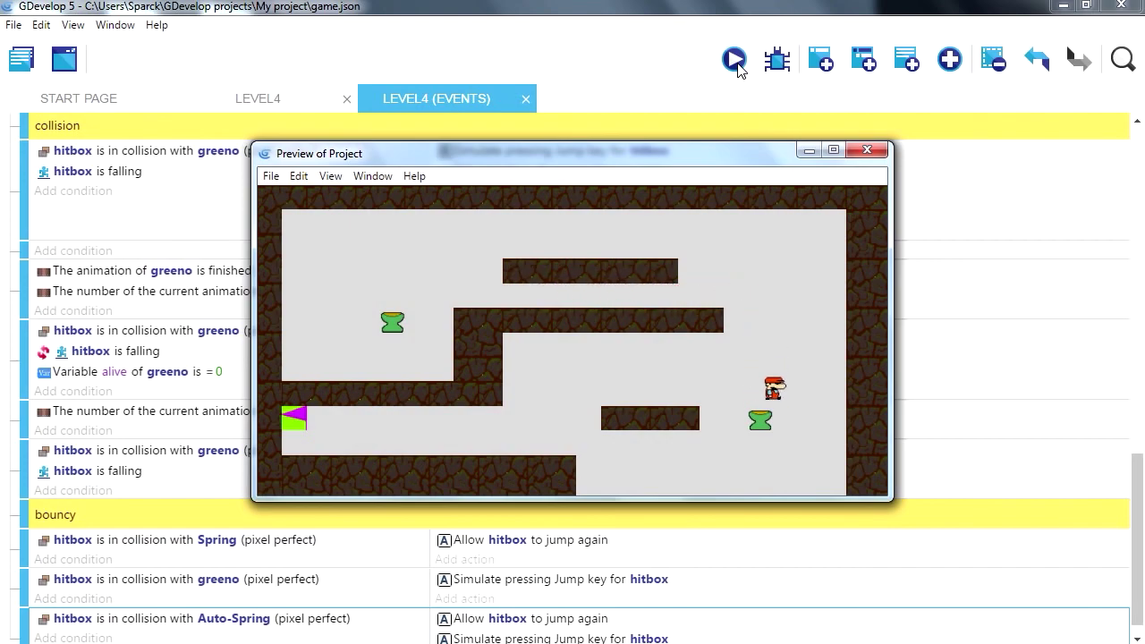
key(Left)
key(Right)
key(Left)
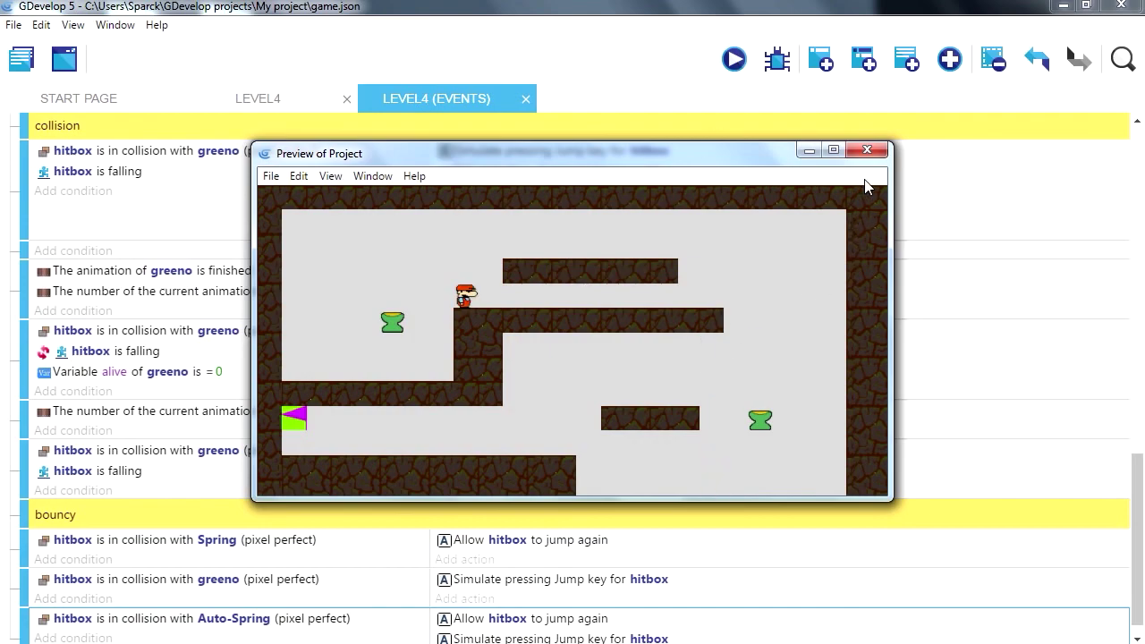
Move an Auto-Spring down onto the bottom floor at 608, 352 and preview again.
click(866, 149)
click(268, 99)
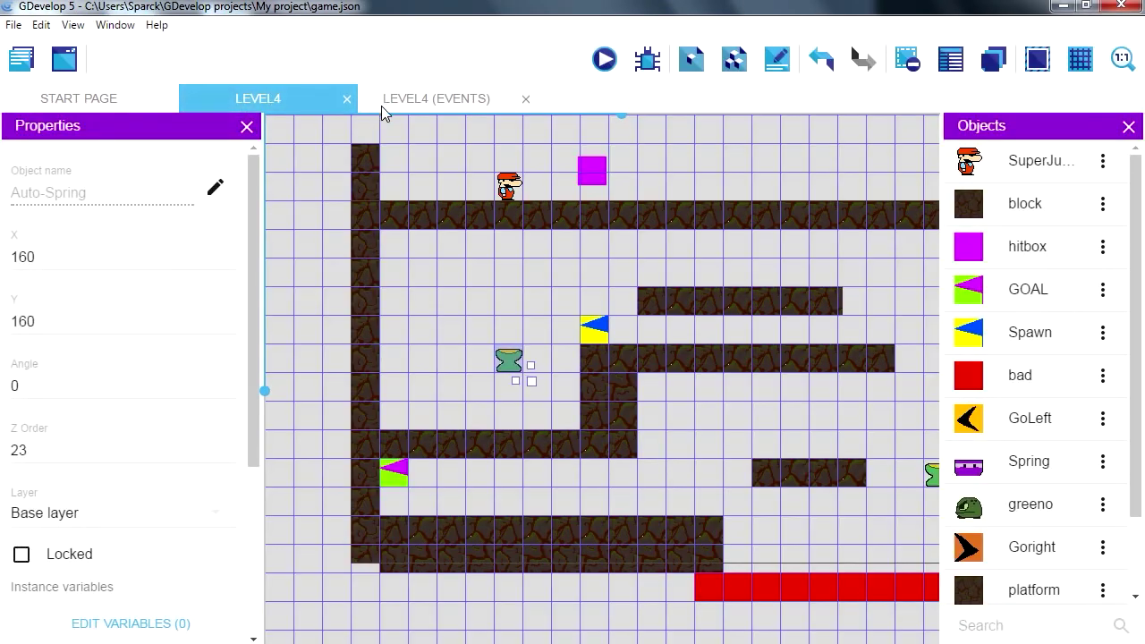
mouse_move(802, 515)
middle_down()
mouse_move(573, 504)
mouse_move(547, 474)
middle_up()
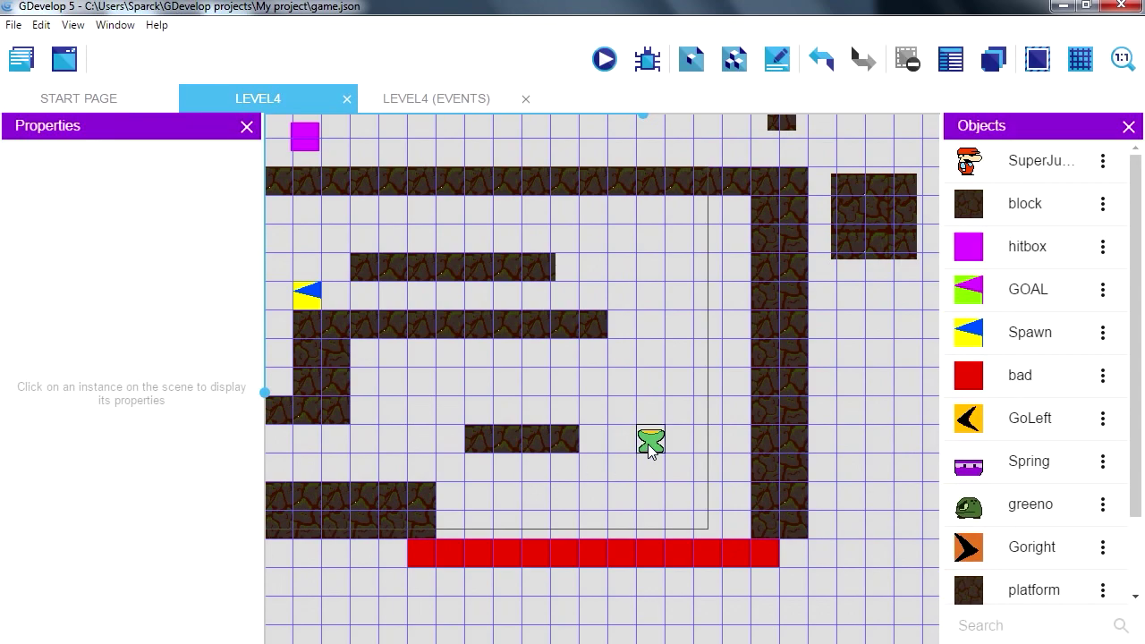
drag(650, 450, 633, 487)
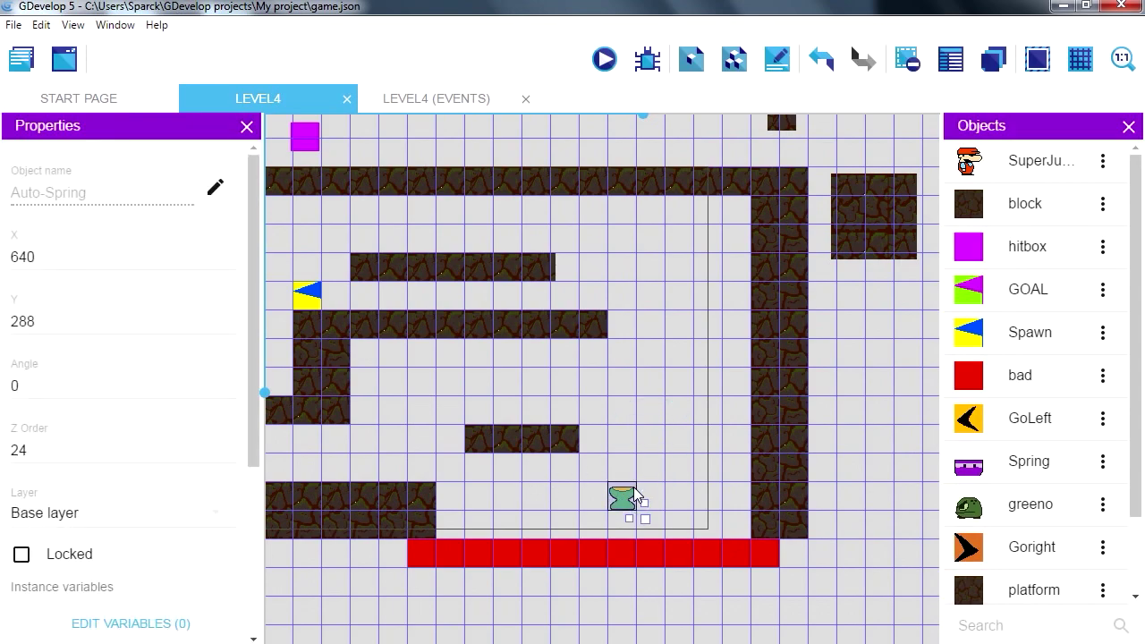
click(605, 60)
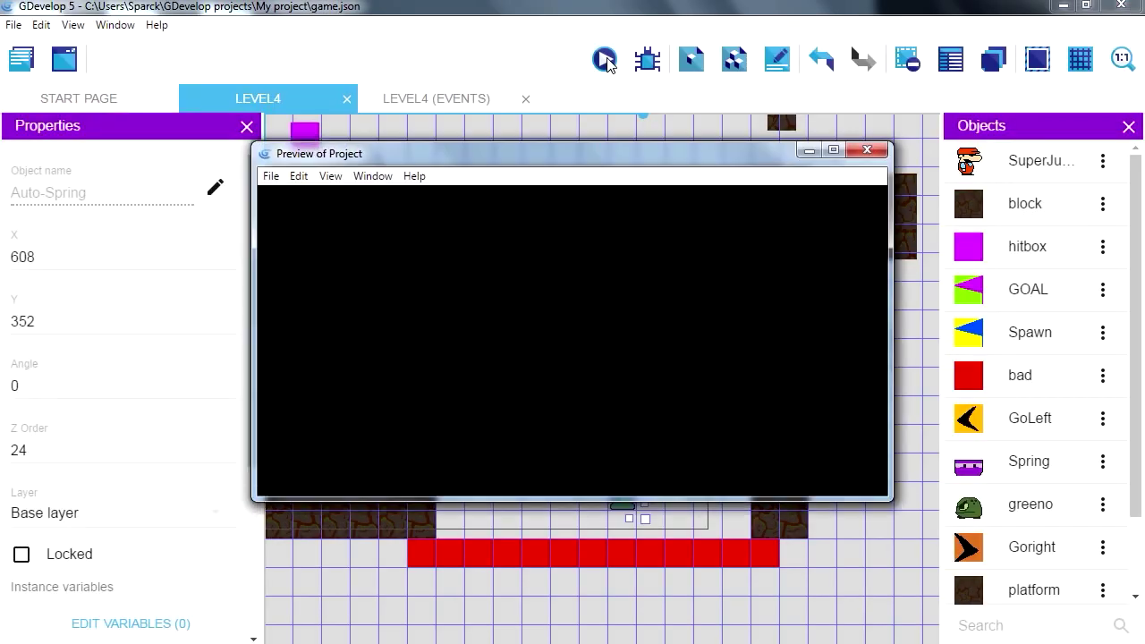
Bounce the player off the moved spring and jump up-left onto the ledge with the GOAL flag.
key(Right)
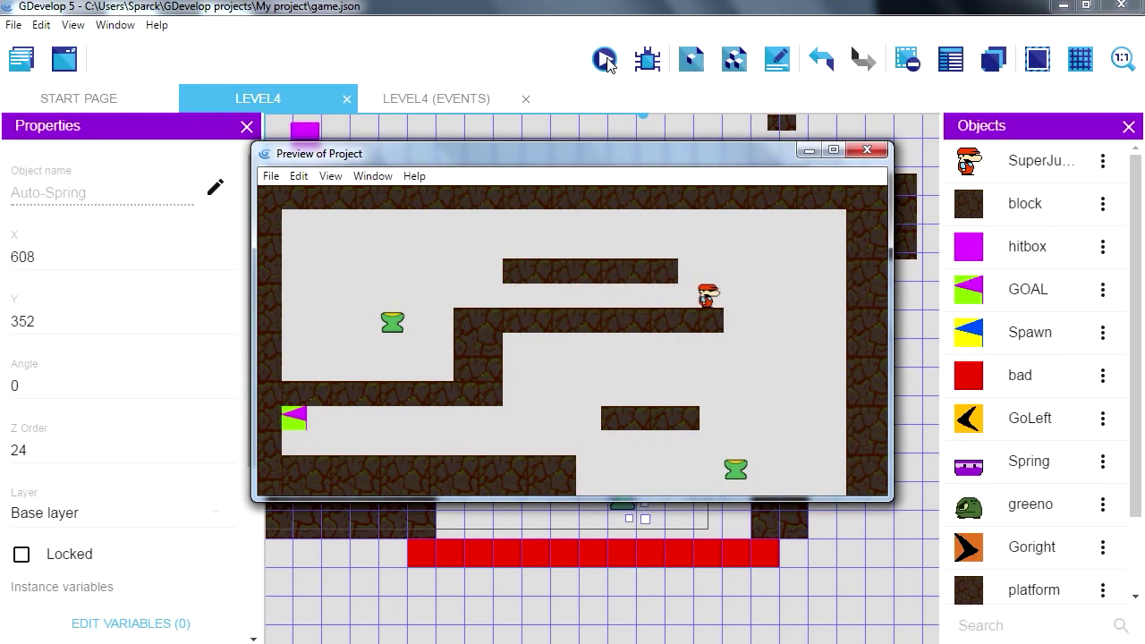
key(Left)
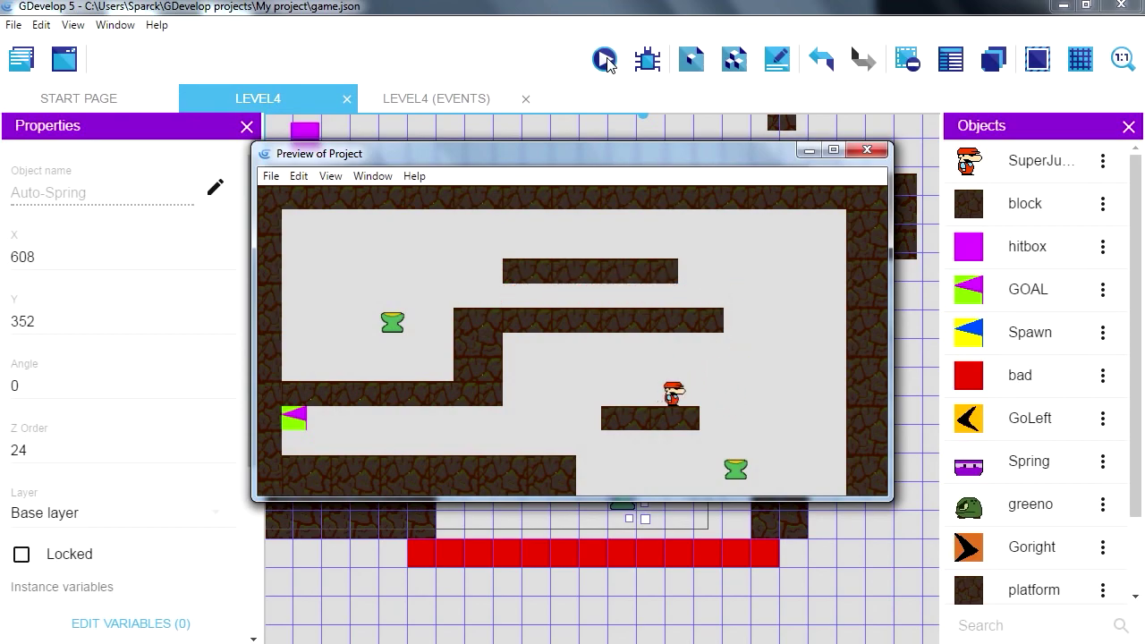
key(Right)
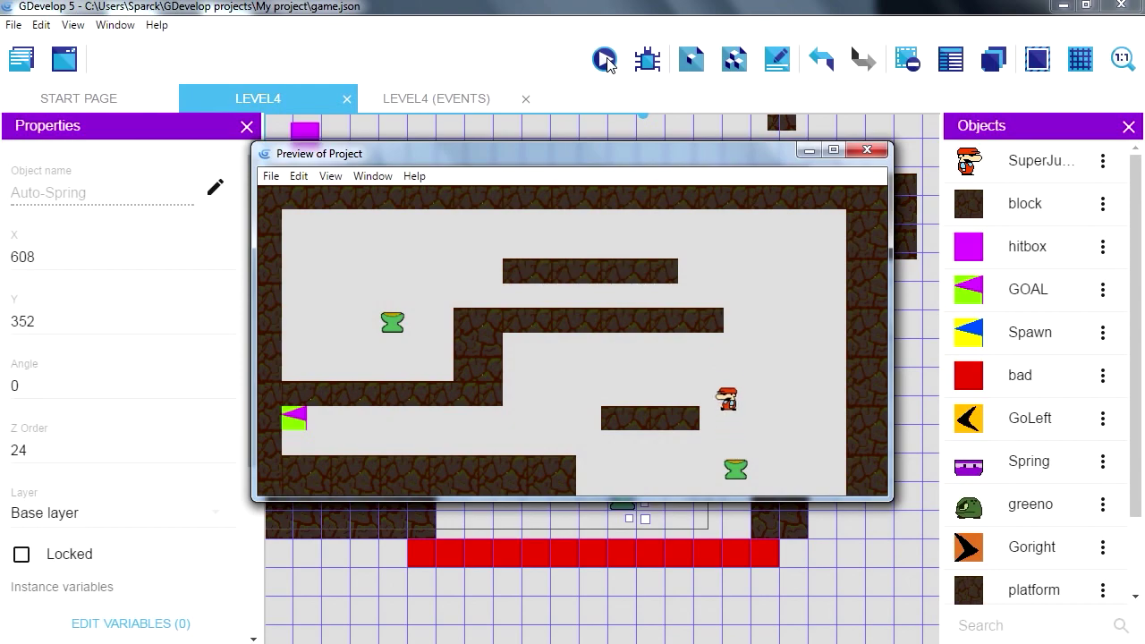
key(Left)
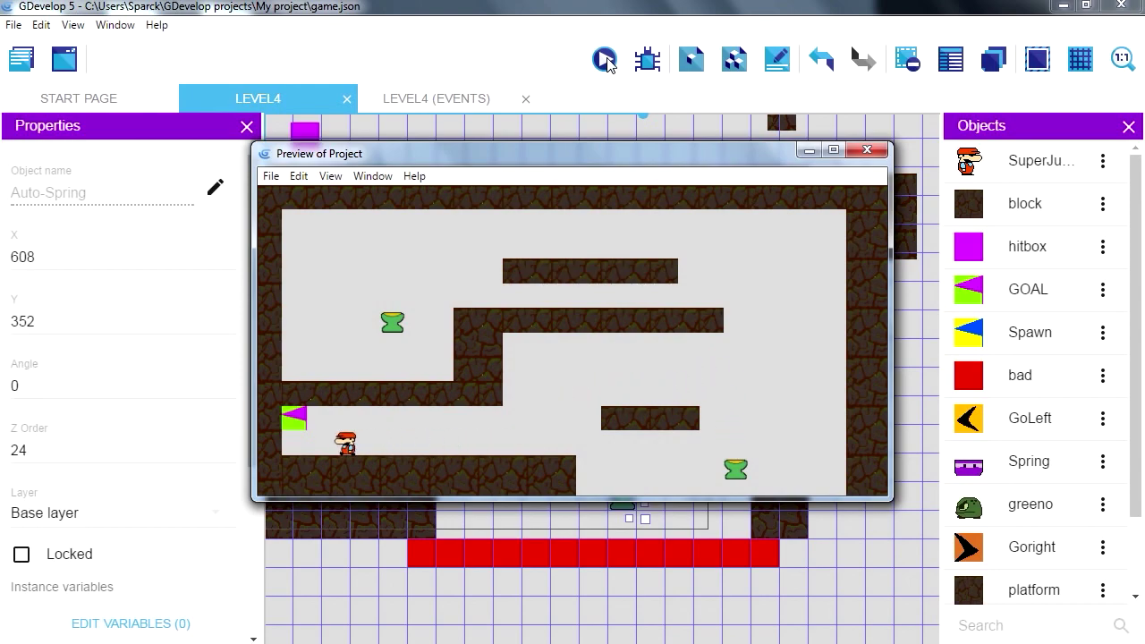
key(space)
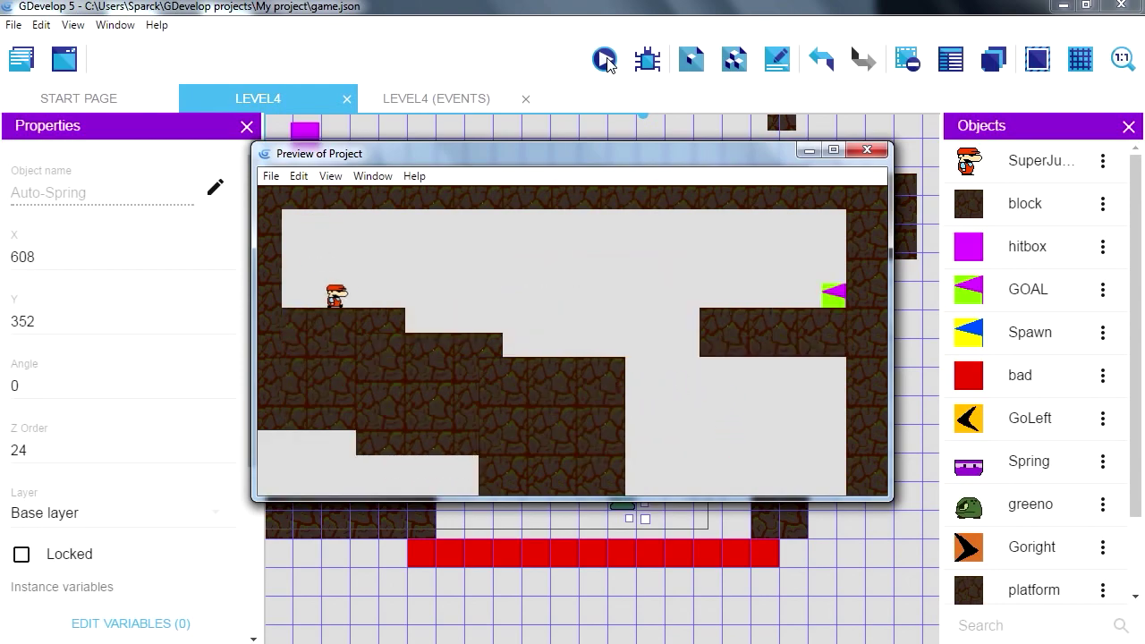